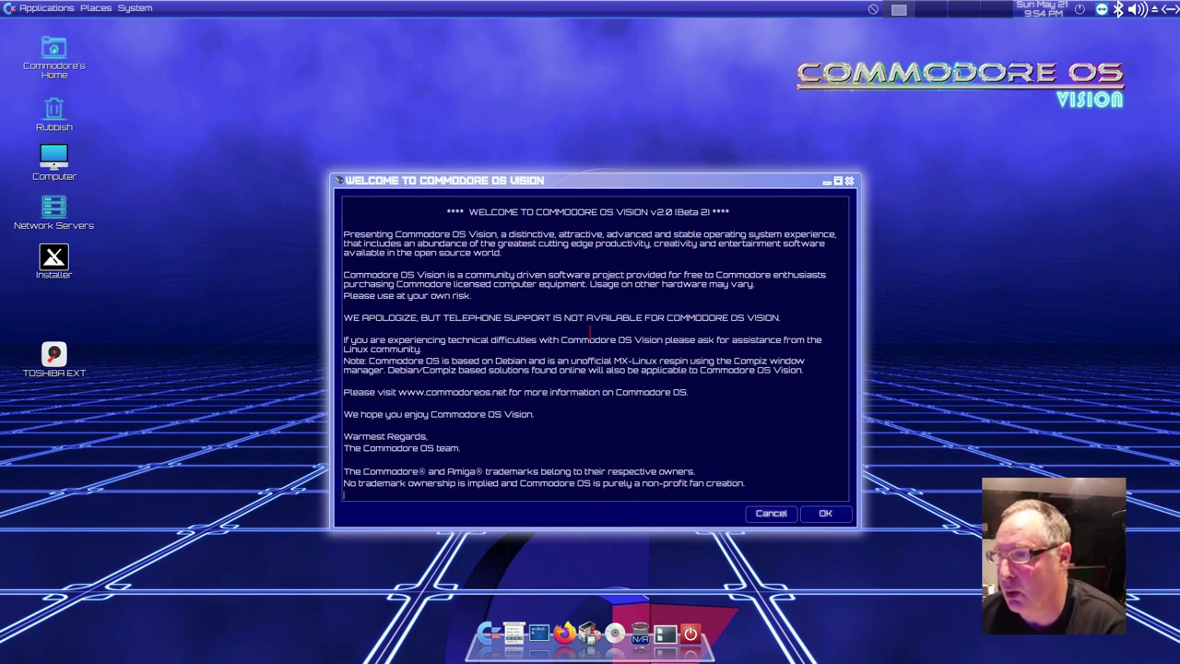
# Move past the welcome message and agree to the terms and conditions.
pyautogui.click(834, 518)
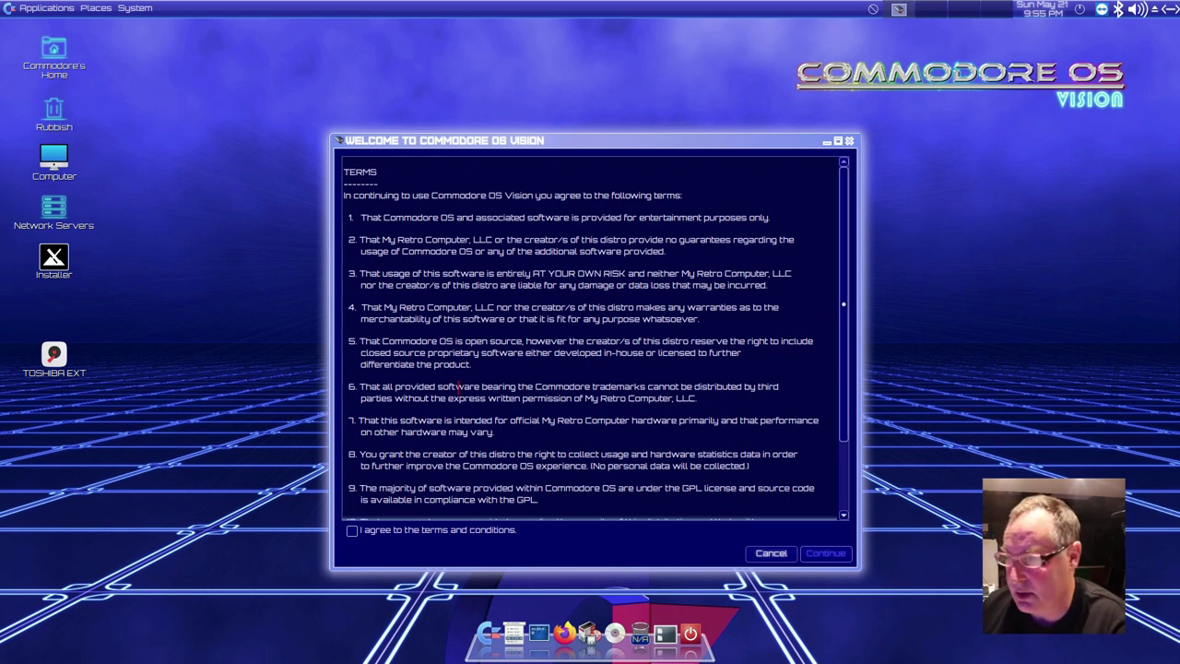
pyautogui.click(354, 535)
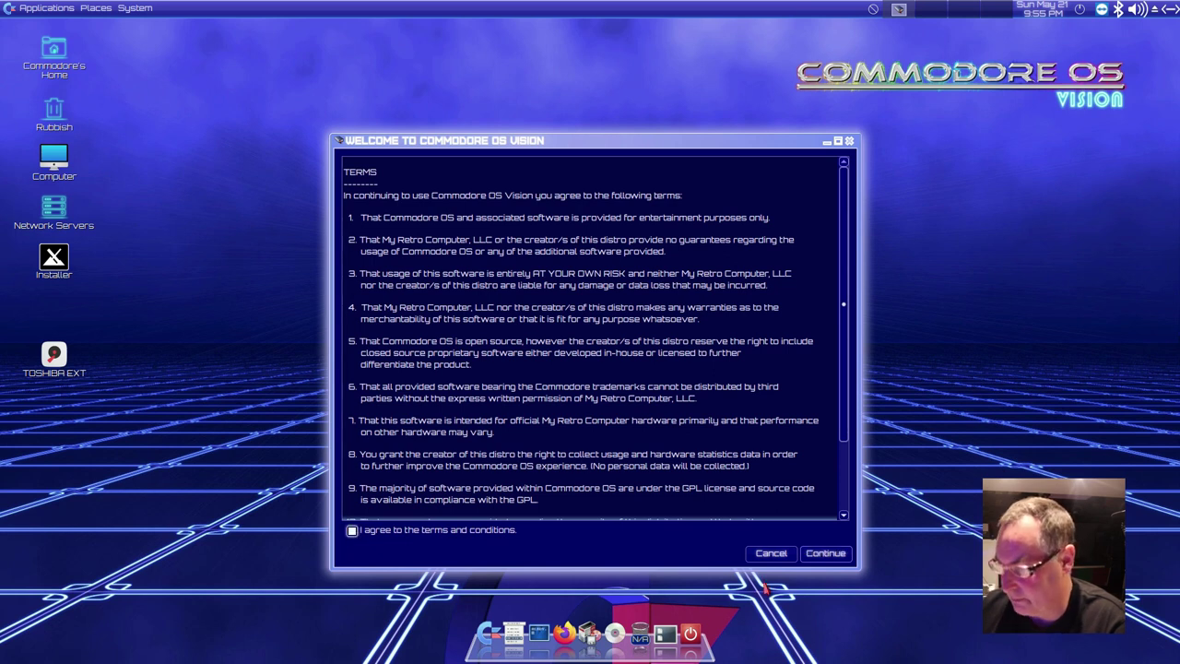
# Dismiss the password notice, About window, GetNtpState error, time settings and tips pages.
pyautogui.click(824, 559)
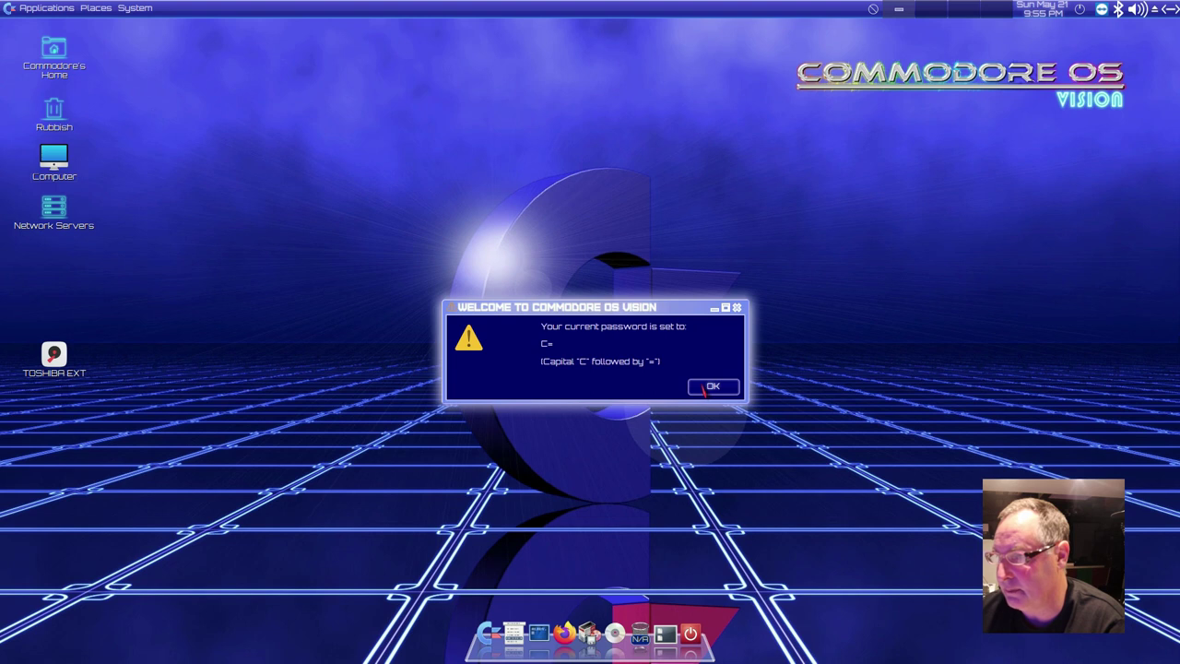
pyautogui.click(711, 388)
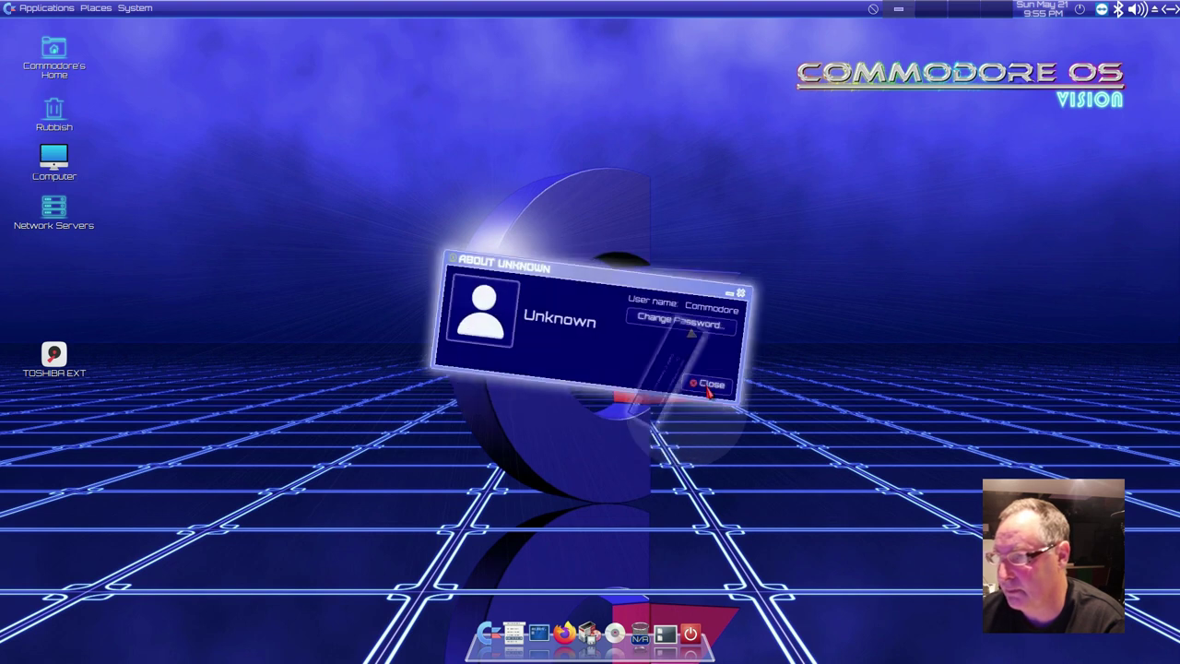
pyautogui.click(724, 373)
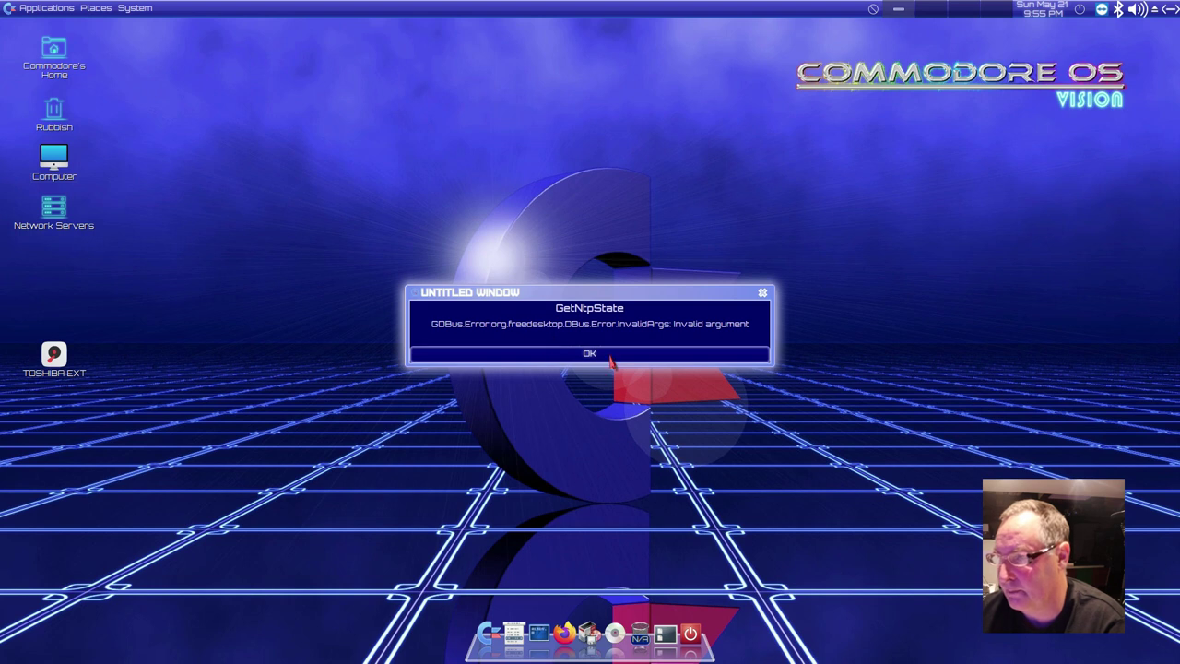
pyautogui.click(611, 358)
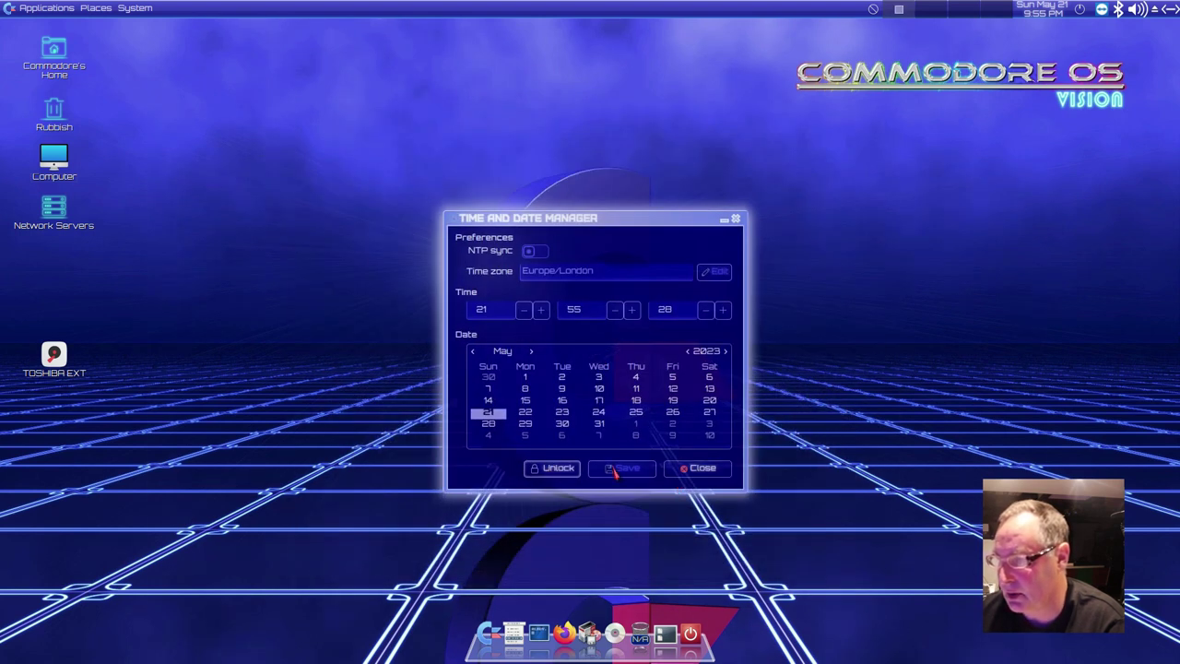
pyautogui.click(697, 469)
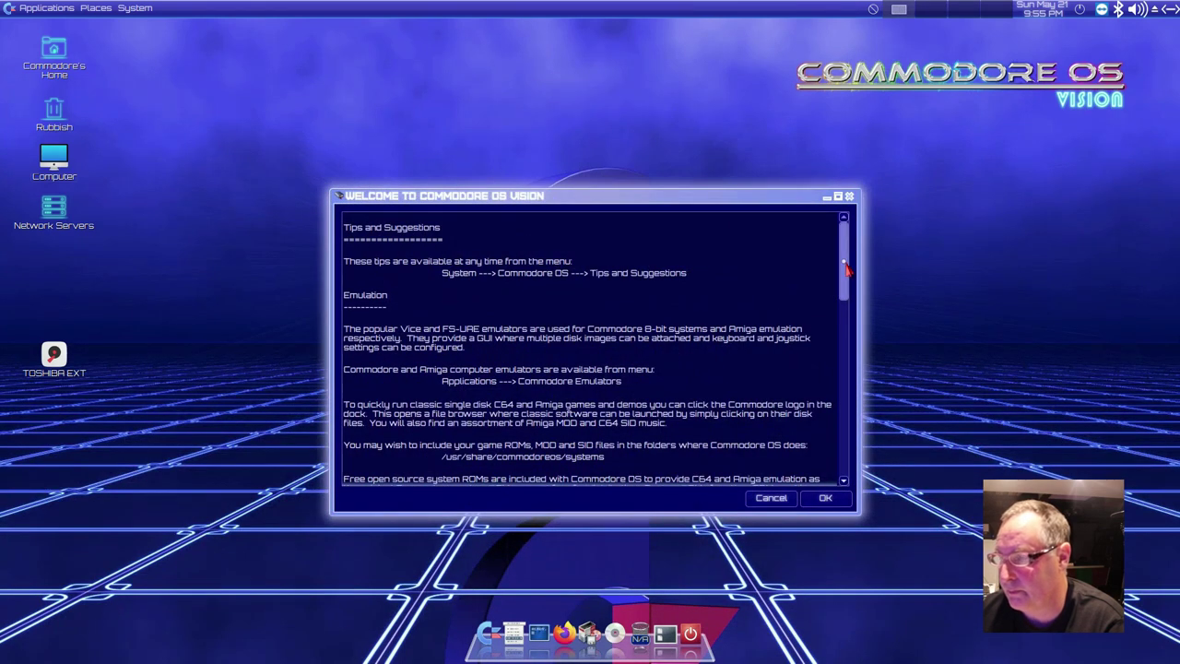
pyautogui.moveTo(847, 268); pyautogui.dragTo(824, 327)
pyautogui.click(826, 498)
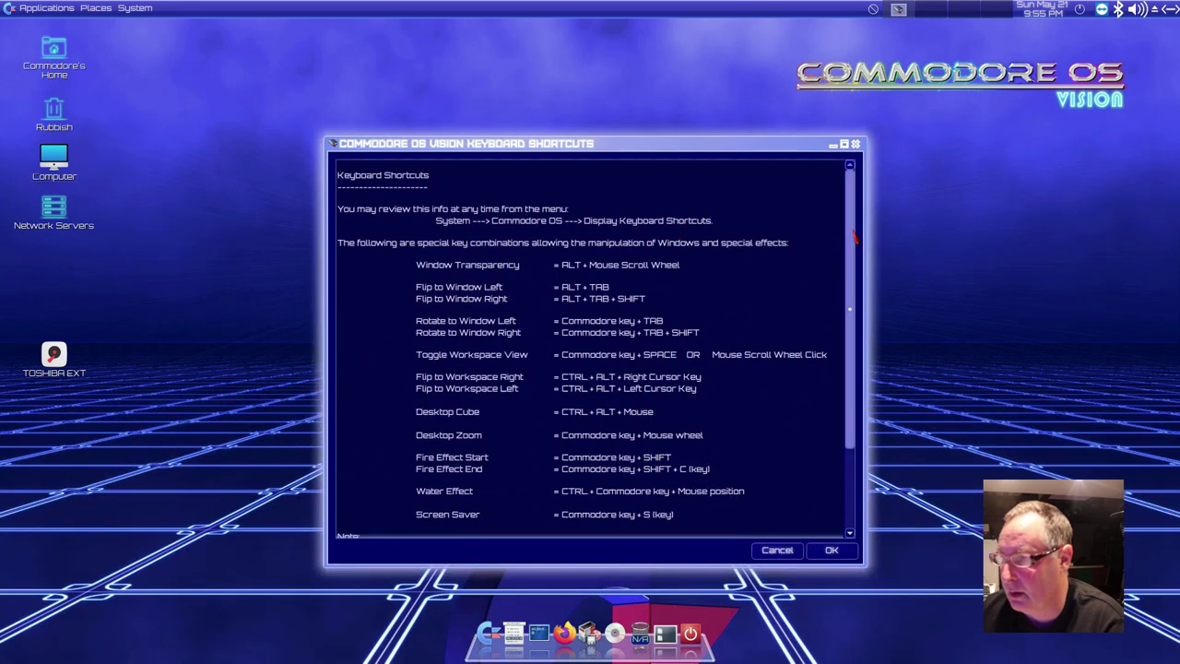
# Scroll the keyboard shortcuts, move the window, spin the desktop cube, then close the guide.
pyautogui.moveTo(854, 238); pyautogui.dragTo(848, 175)
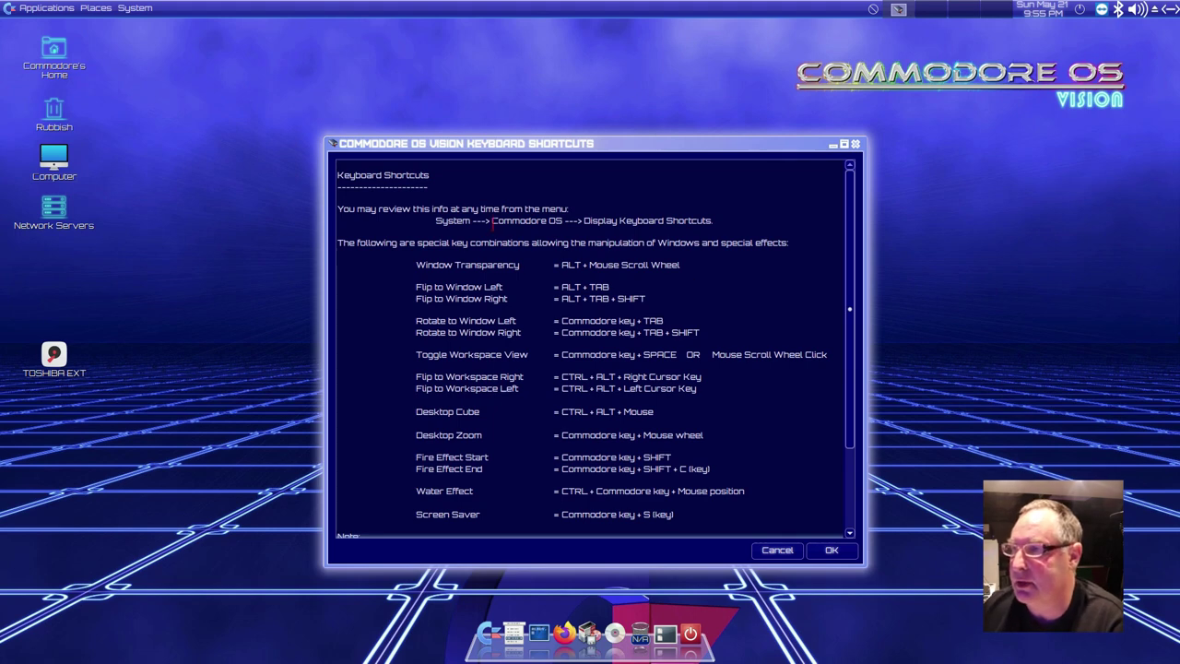
pyautogui.moveTo(627, 146)
pyautogui.mouseDown()
pyautogui.moveTo(479, 122)
pyautogui.moveTo(650, 147)
pyautogui.mouseUp()
pyautogui.moveTo(763, 226); pyautogui.dragTo(664, 267)
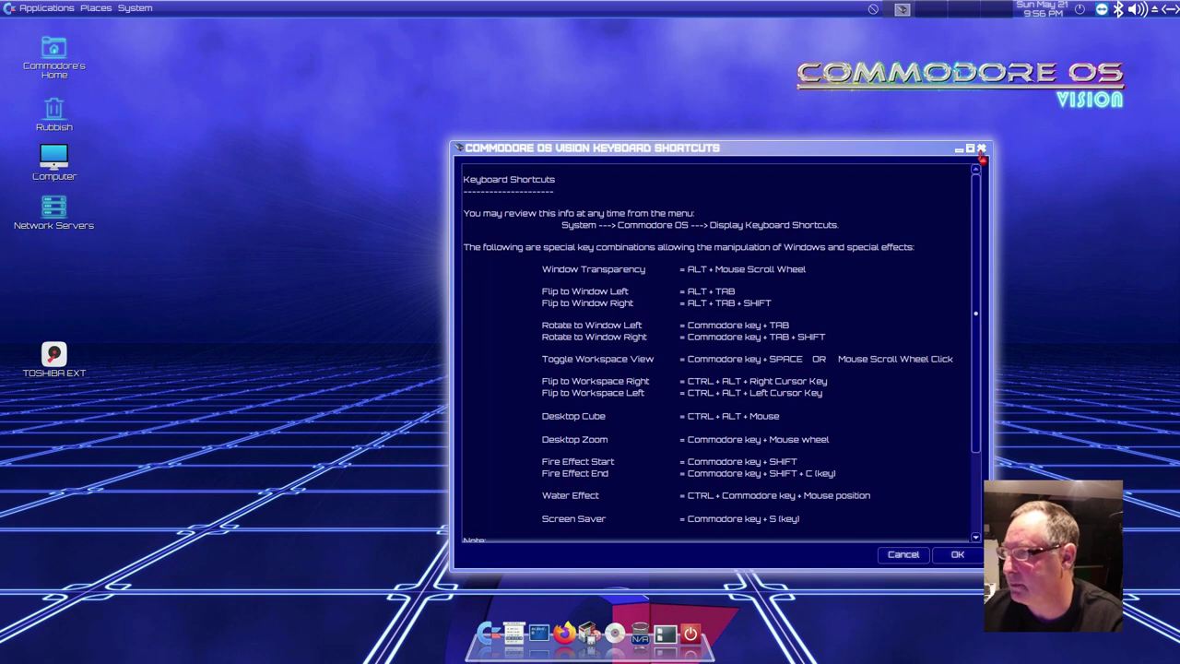
pyautogui.click(982, 149)
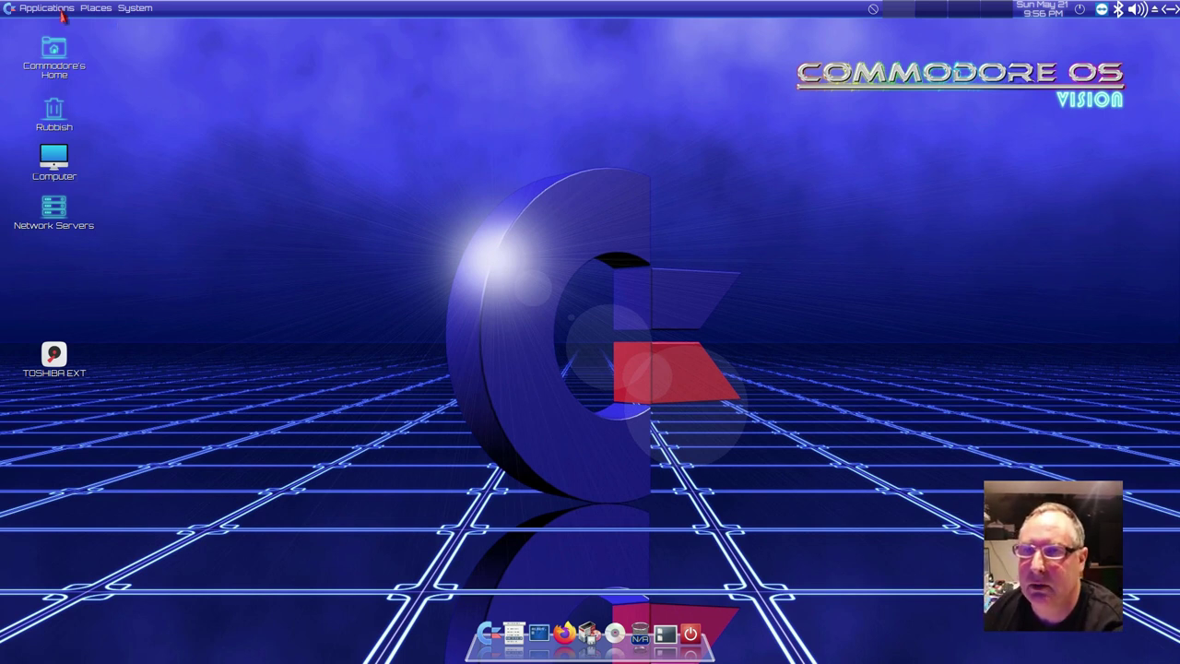
# Launch the Commodore 64 emulator from Commodore Emulators and bring it out of full screen.
pyautogui.click(11, 11)
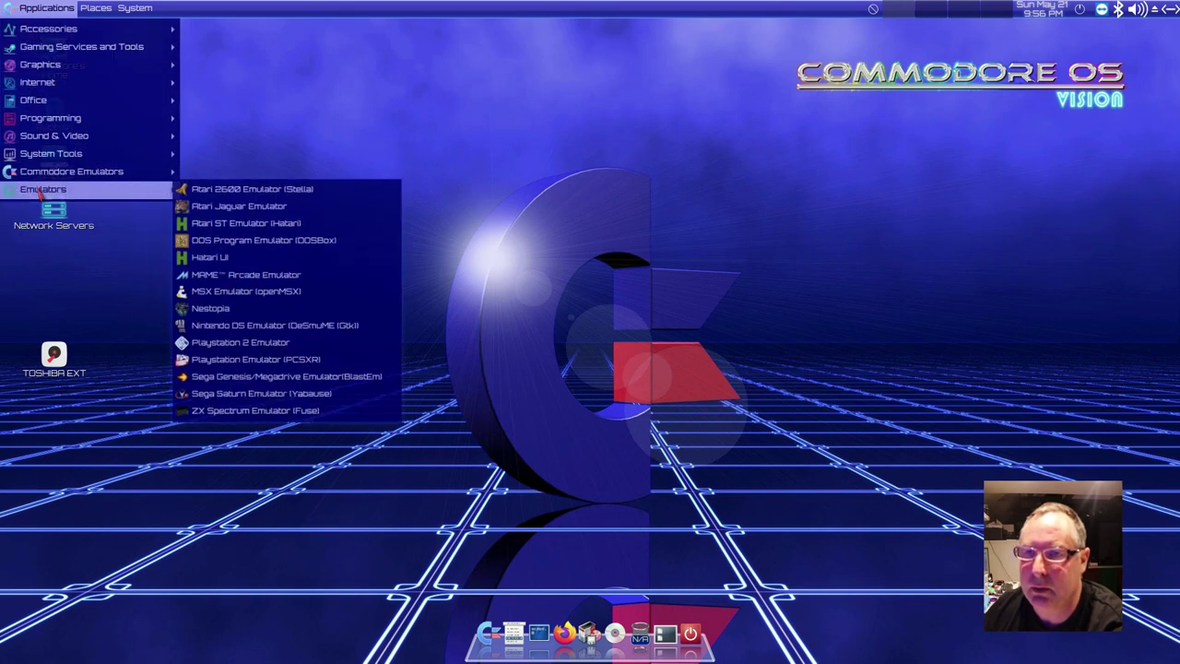
pyautogui.moveTo(67, 175)
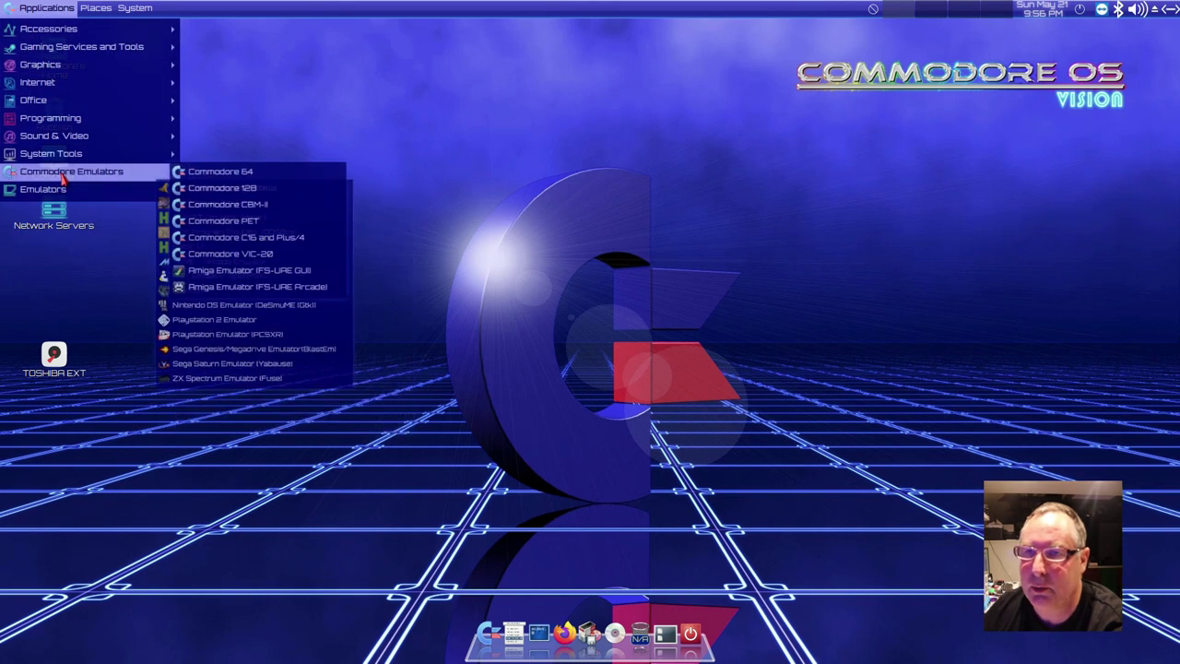
pyautogui.click(250, 177)
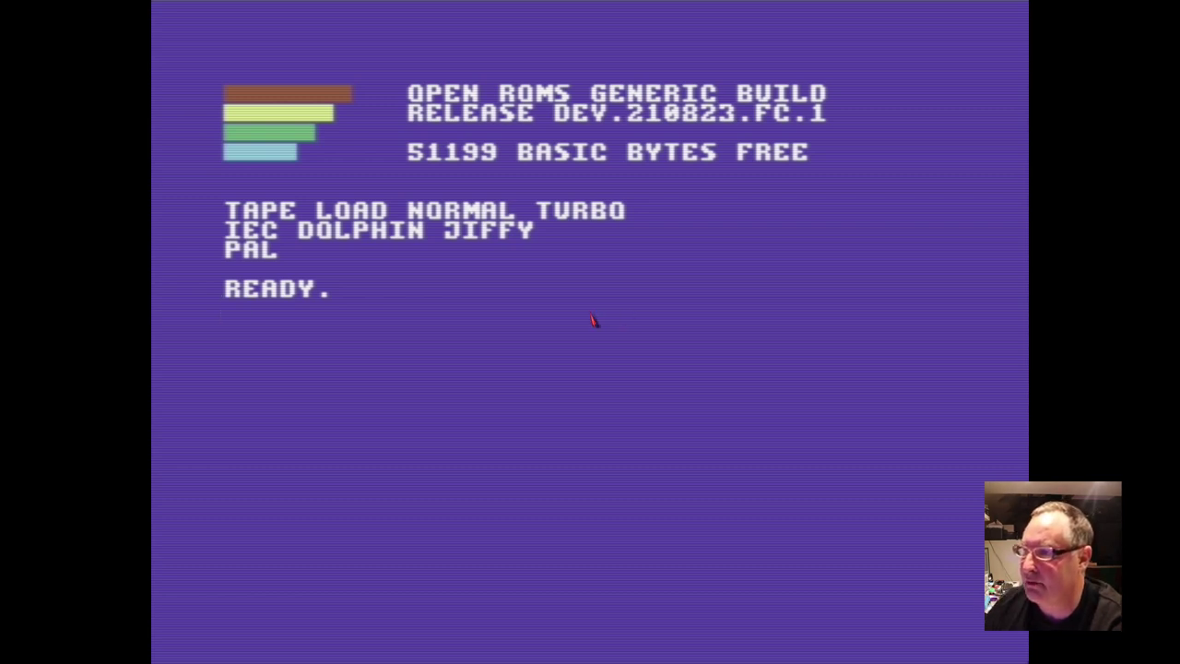
pyautogui.hotkey('alt', 'd')
pyautogui.moveTo(701, 108); pyautogui.dragTo(490, 73)
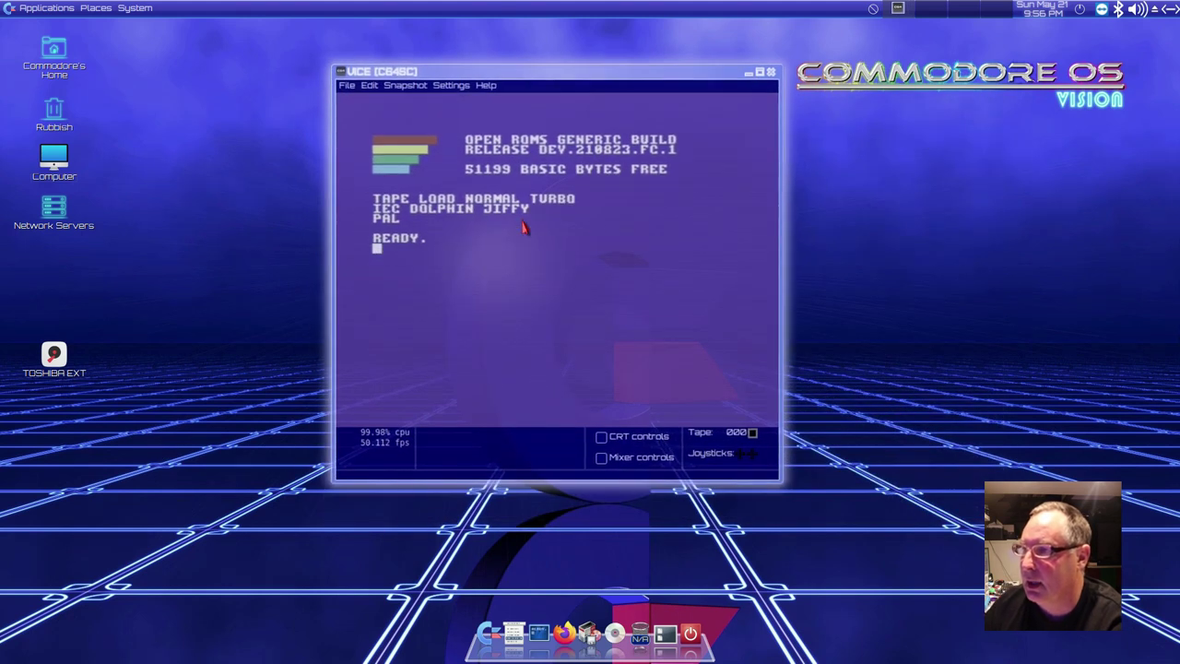
# Quit the C64 emulator, then open Commodore > C64 > Games > Original_Commodore_Games maximized.
pyautogui.click(775, 76)
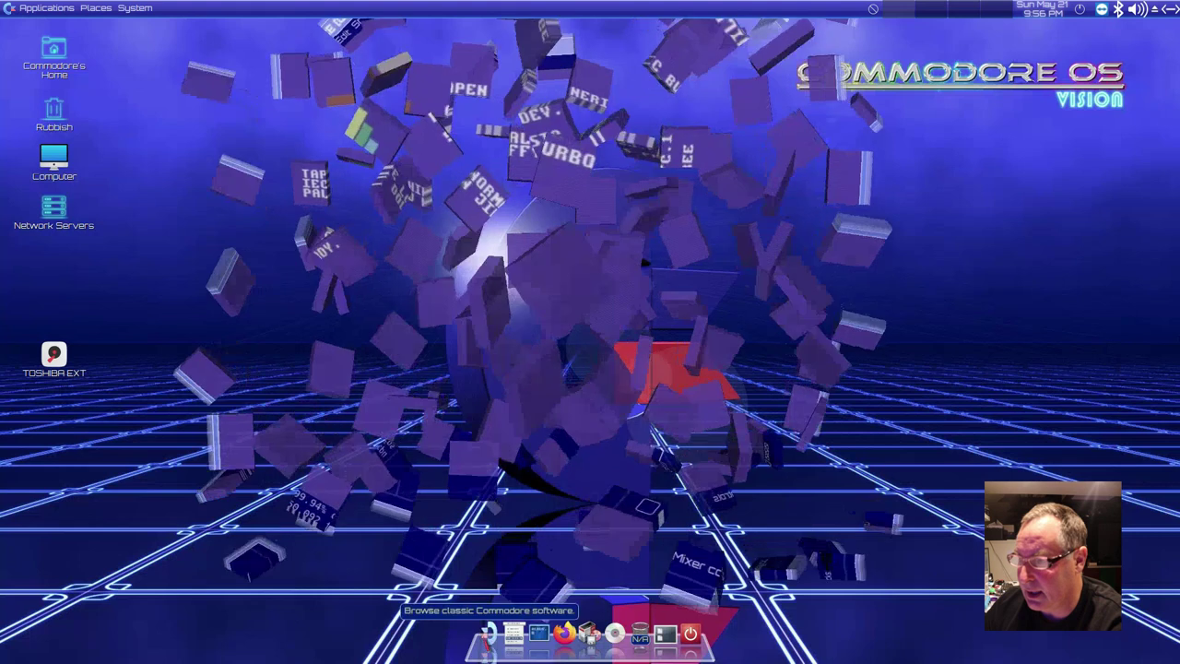
pyautogui.click(490, 638)
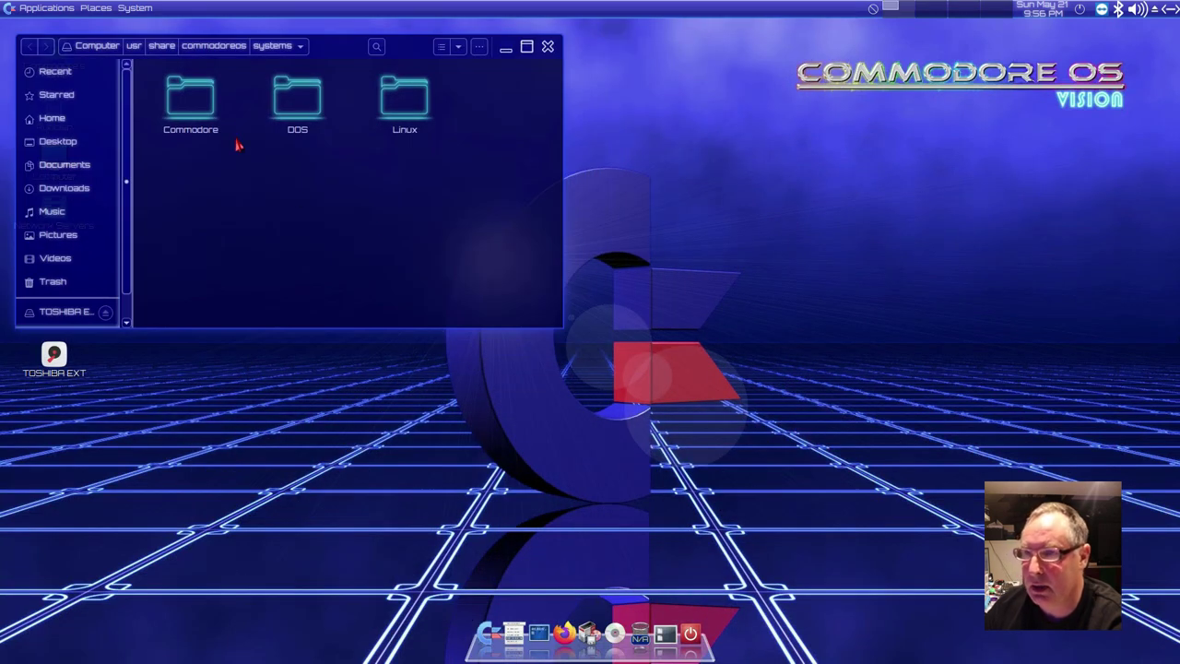
pyautogui.click(191, 108)
pyautogui.doubleClick(191, 108)
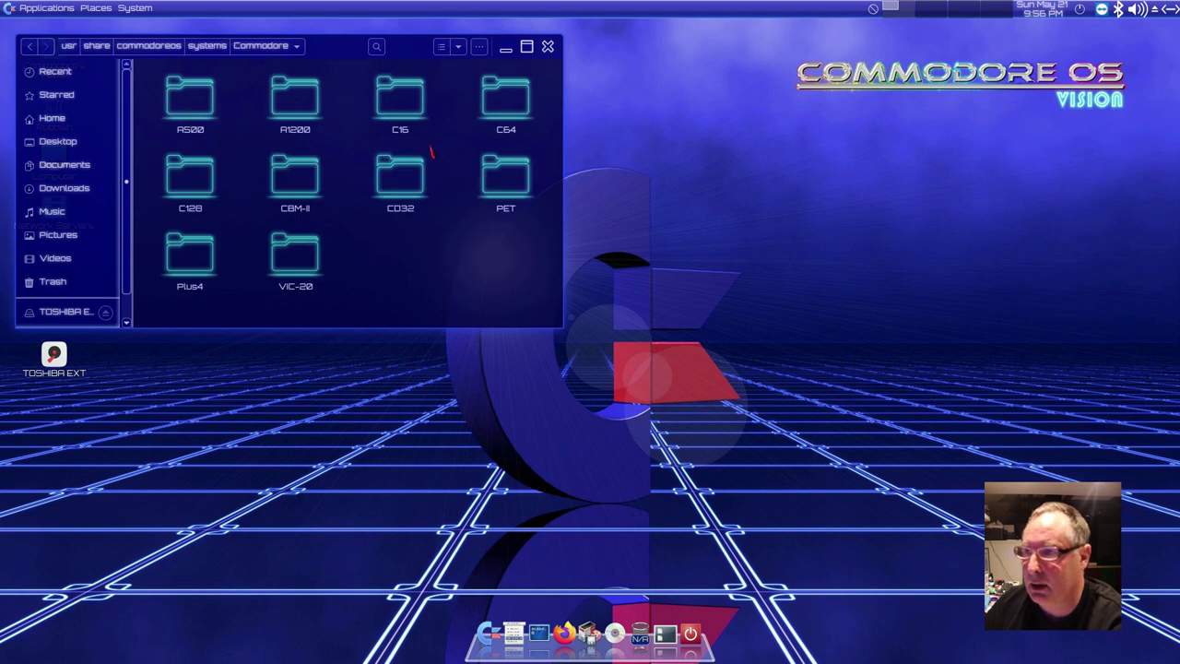
pyautogui.doubleClick(519, 120)
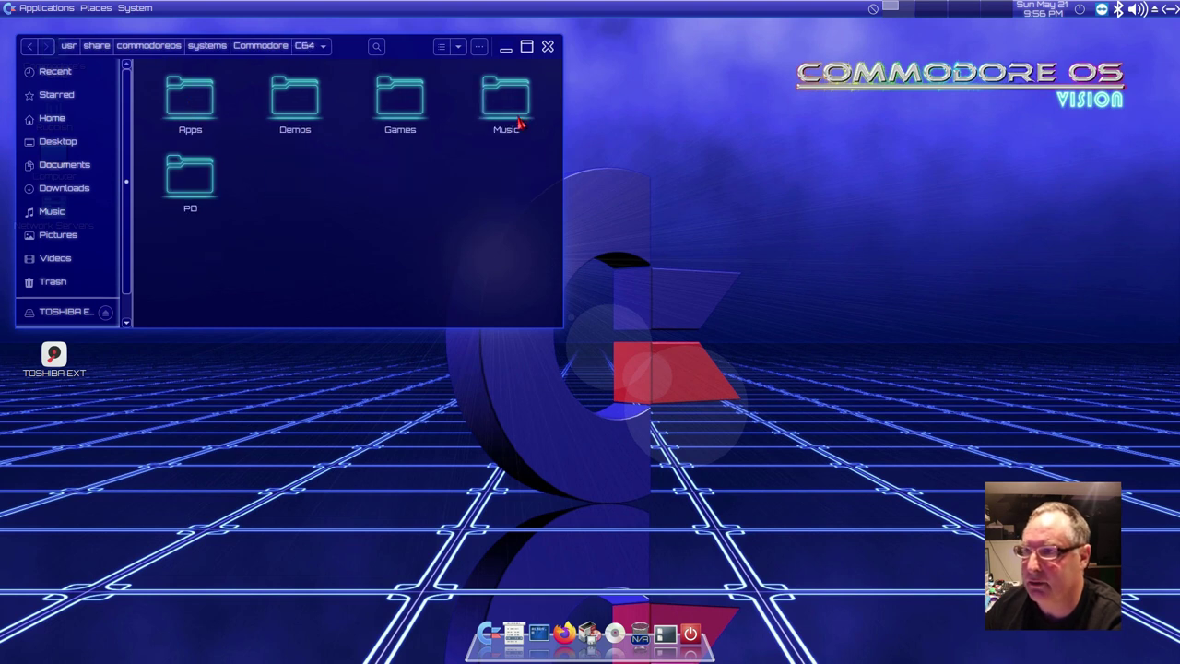
pyautogui.doubleClick(407, 112)
pyautogui.doubleClick(211, 99)
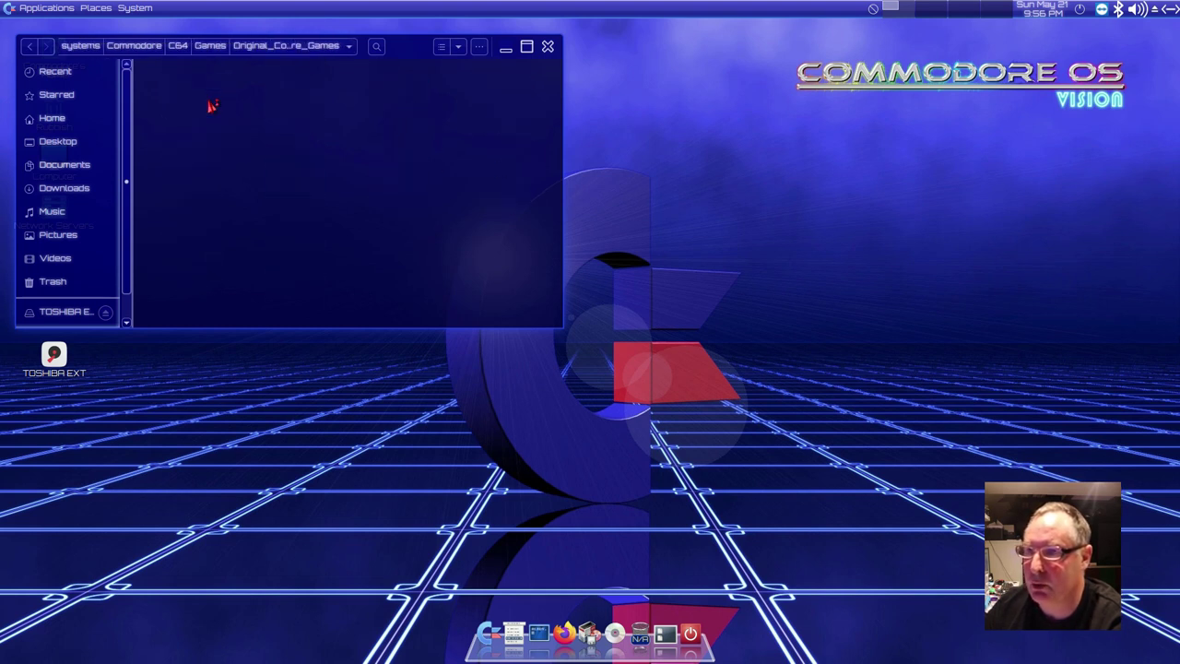
pyautogui.click(527, 47)
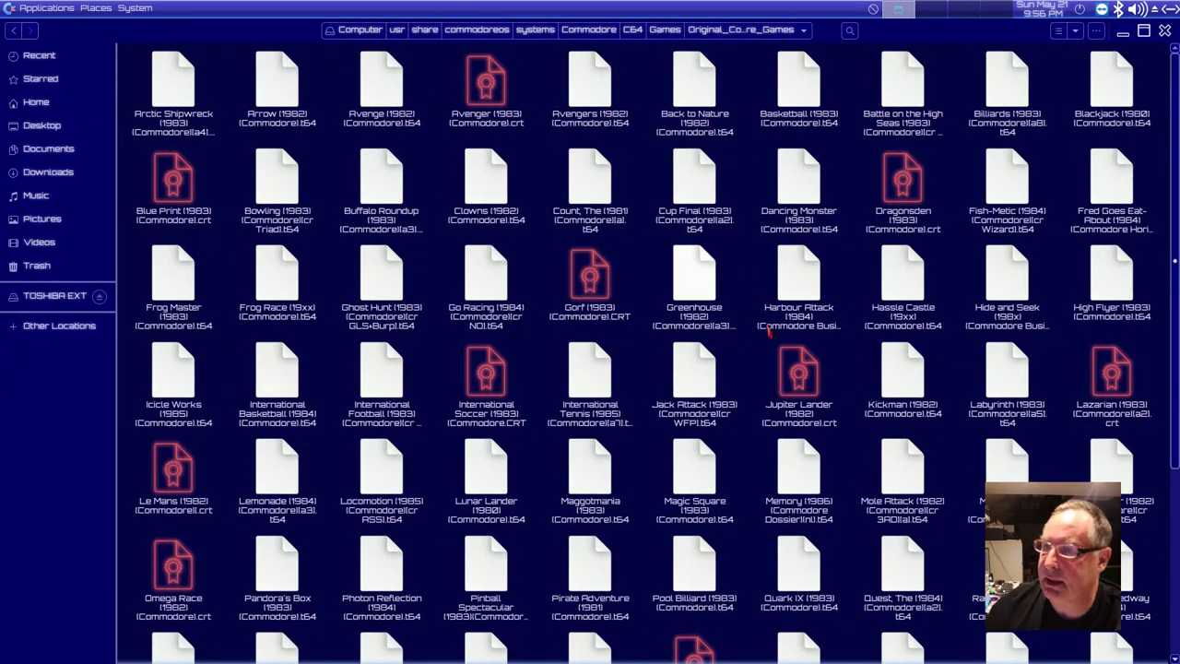
# Launch the Avenger (1983) game cartridge from the games folder.
pyautogui.scroll(-5, 739, 298)
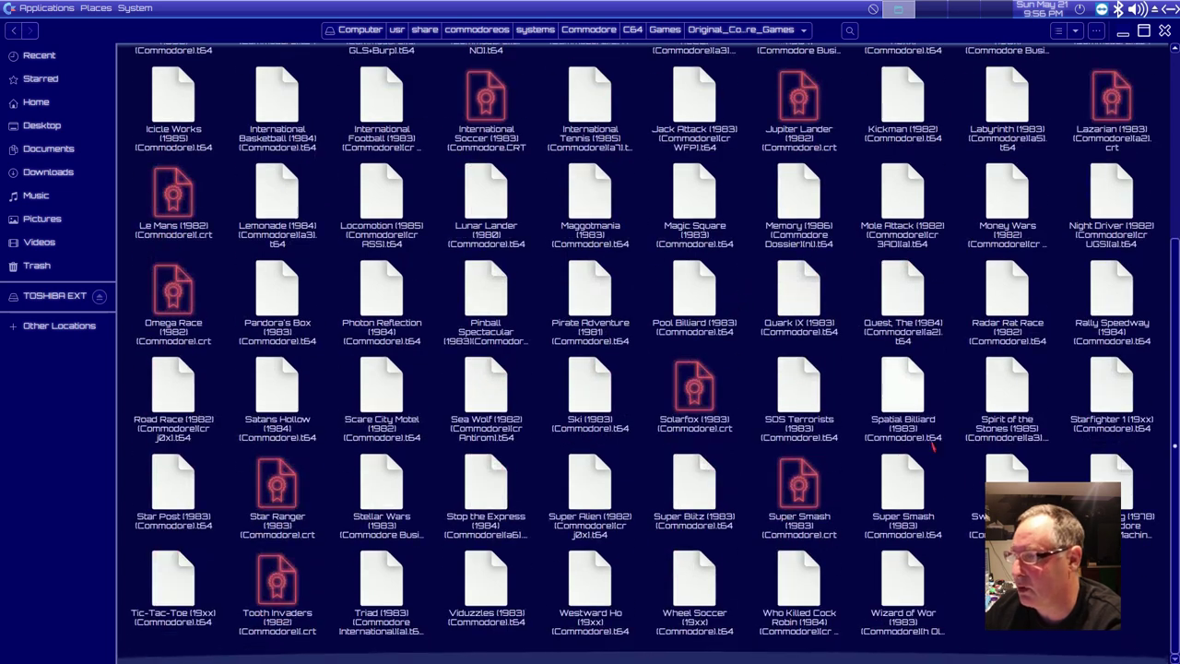
pyautogui.scroll(5, 892, 443)
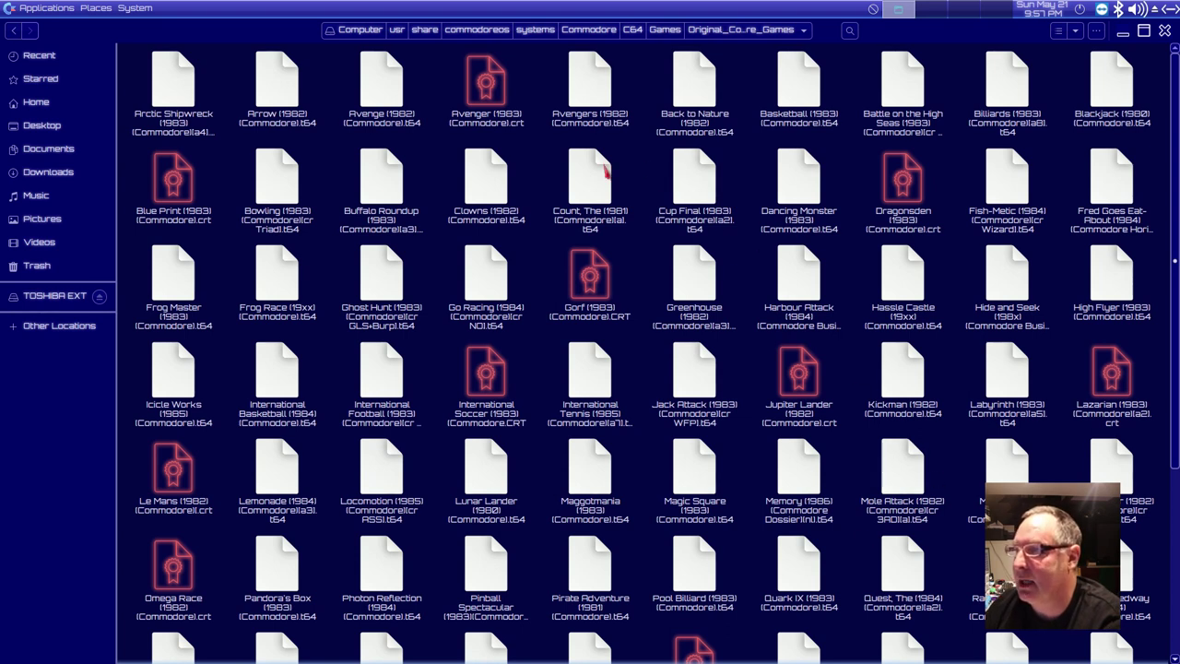
pyautogui.doubleClick(495, 100)
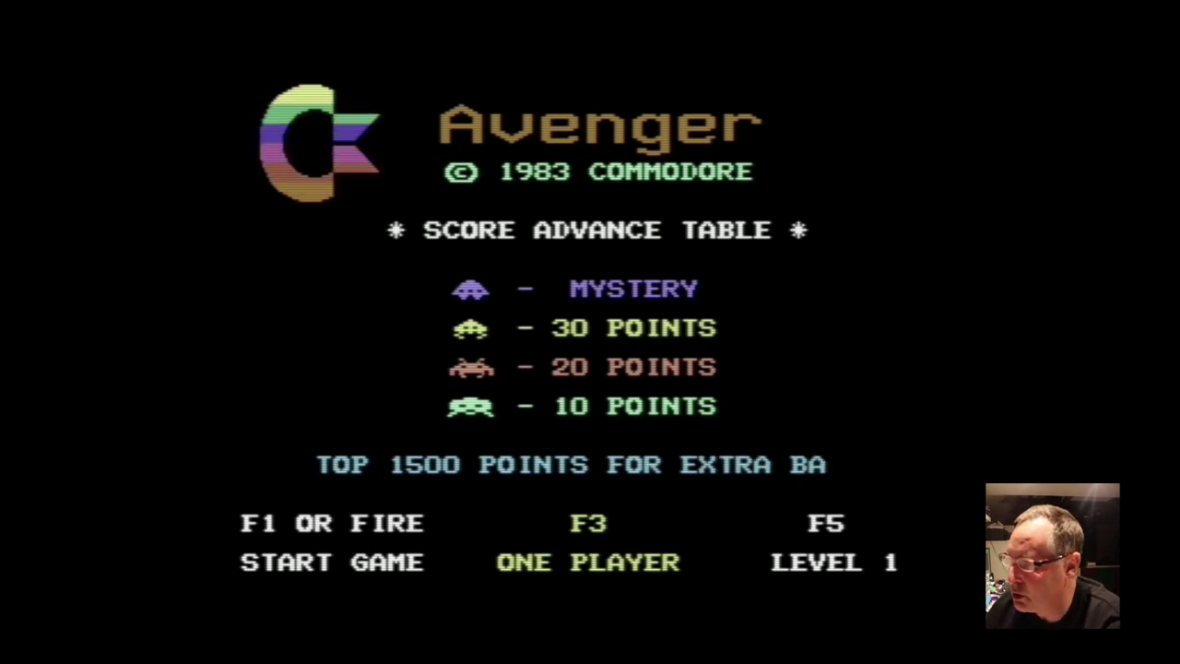
# Take the game out of full screen, then close the emulator and games folder windows.
pyautogui.hotkey('alt', 'd')
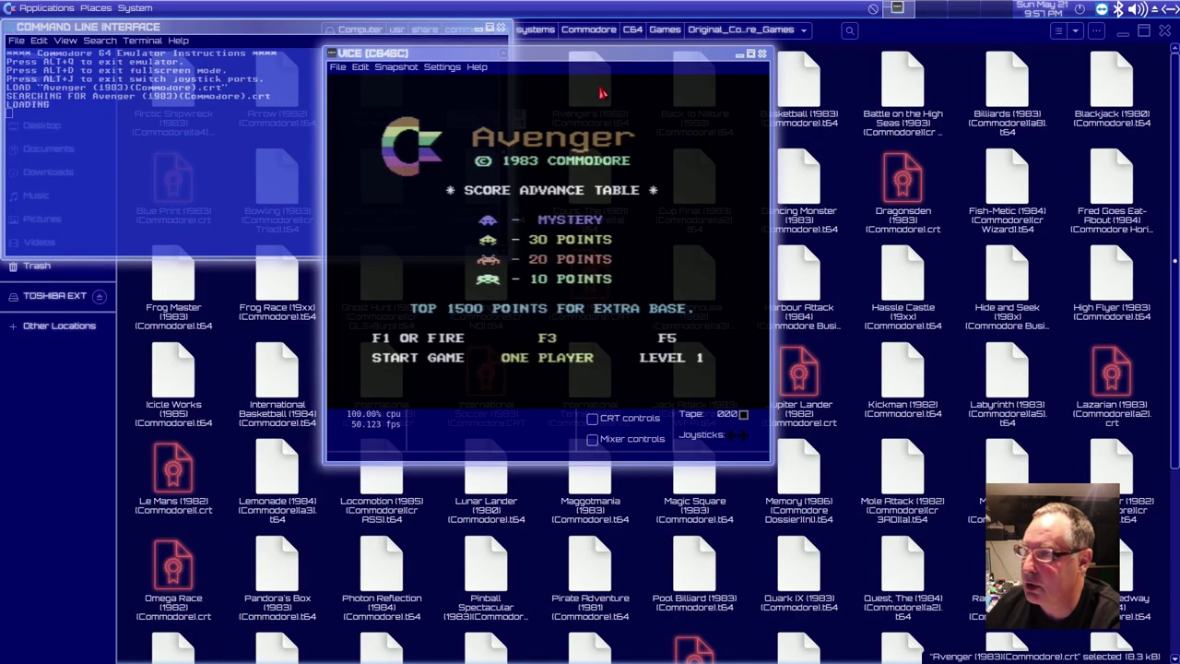
pyautogui.click(762, 55)
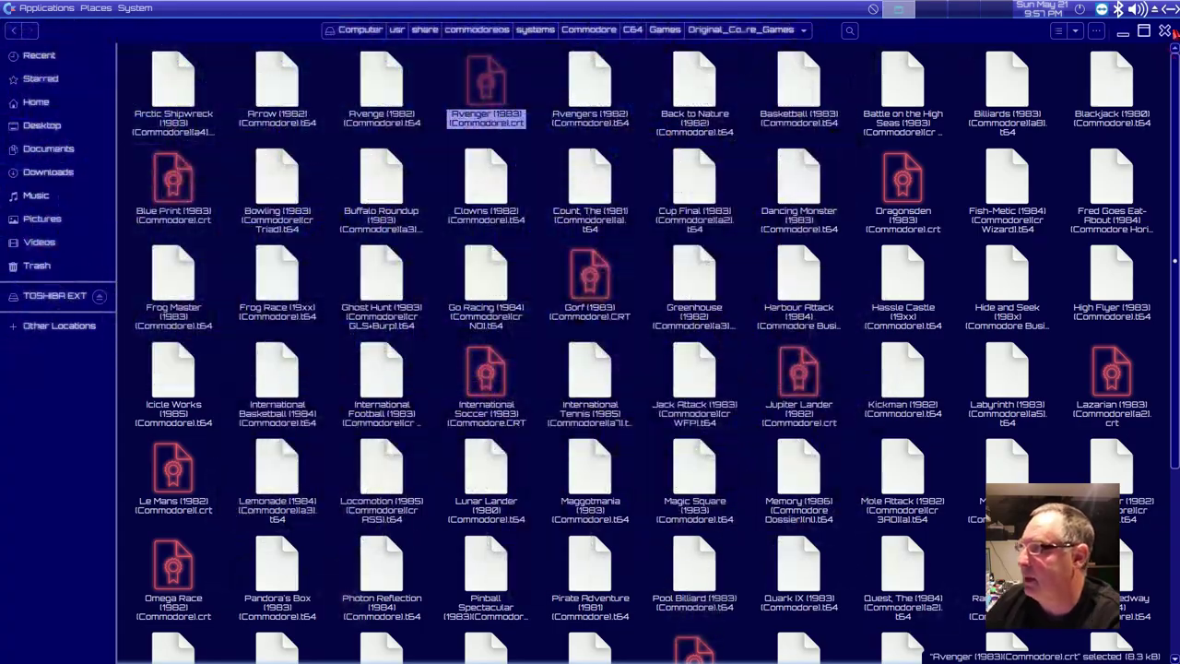
pyautogui.click(1167, 31)
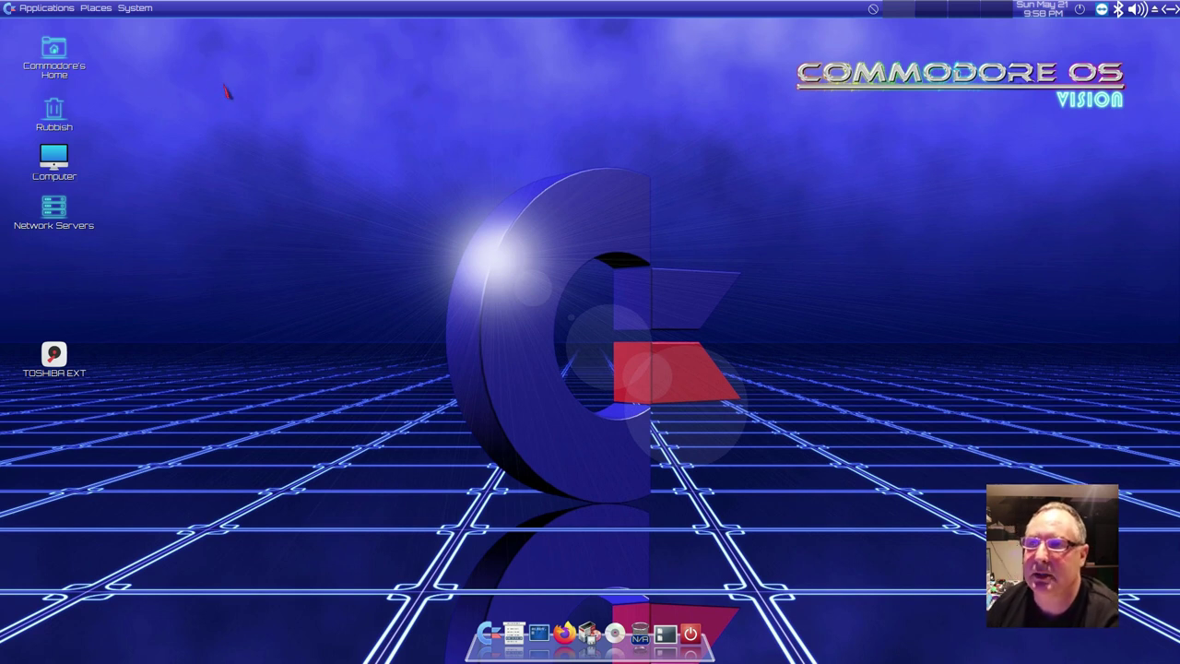
# Launch Cloanto Commodore ROM Setup from System > Commodore OS and choose option 1, Commodore 8-bit ROMs.
pyautogui.click(138, 11)
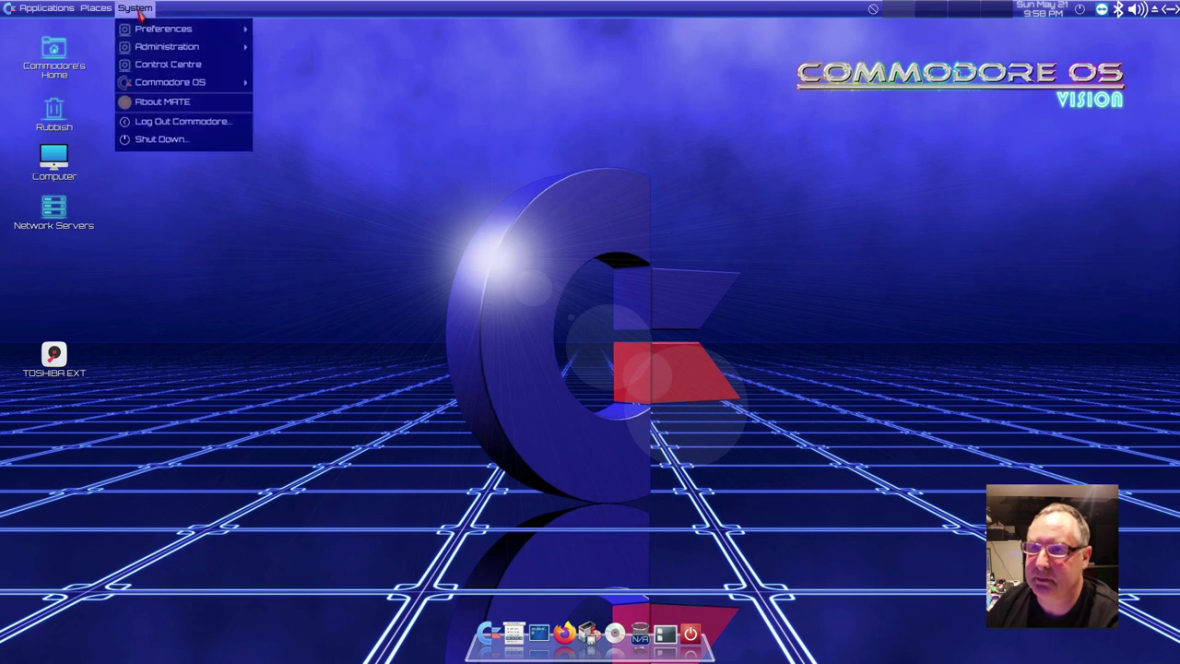
pyautogui.moveTo(152, 88)
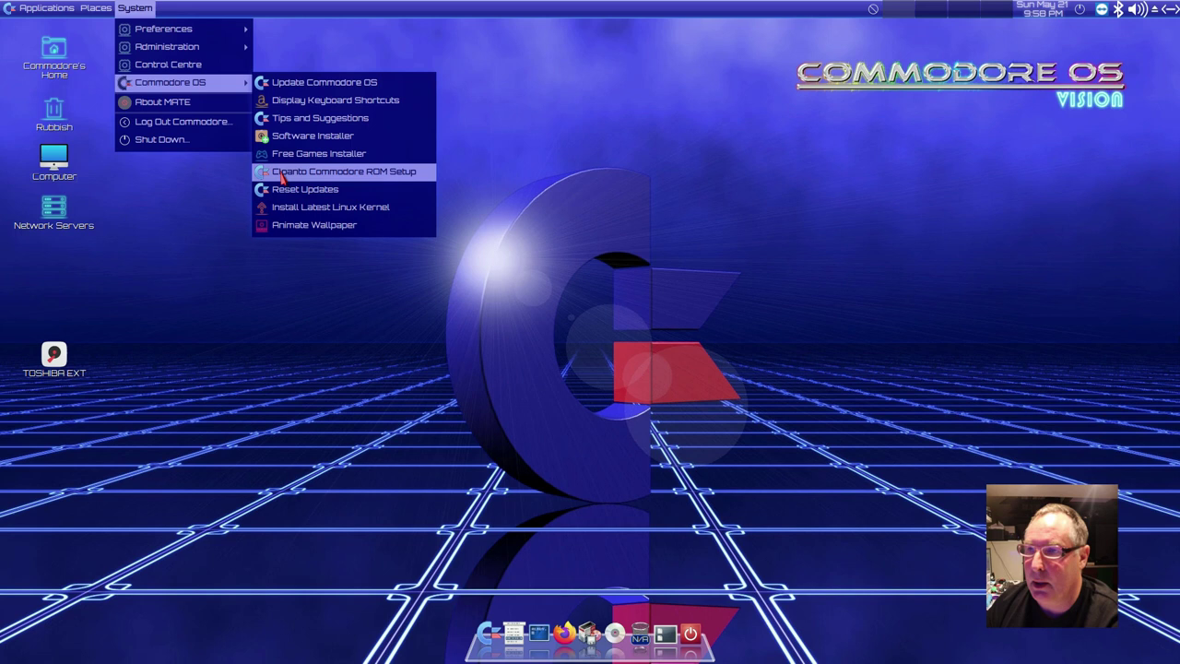
pyautogui.click(376, 175)
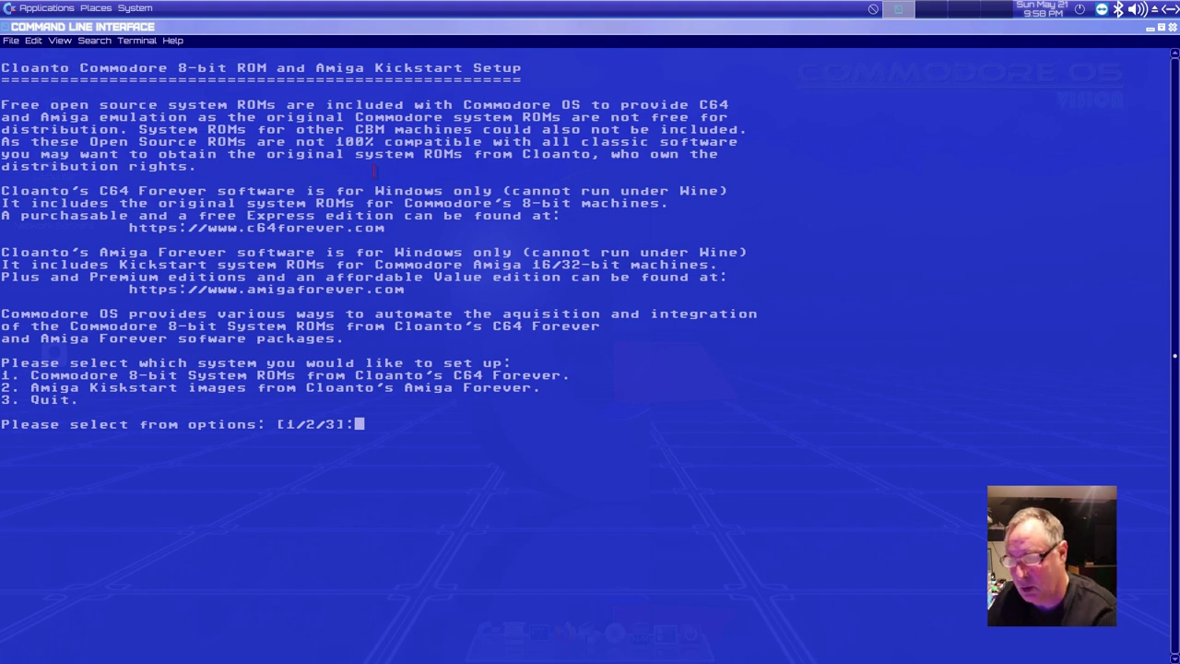
pyautogui.write('1')
pyautogui.press('Return')
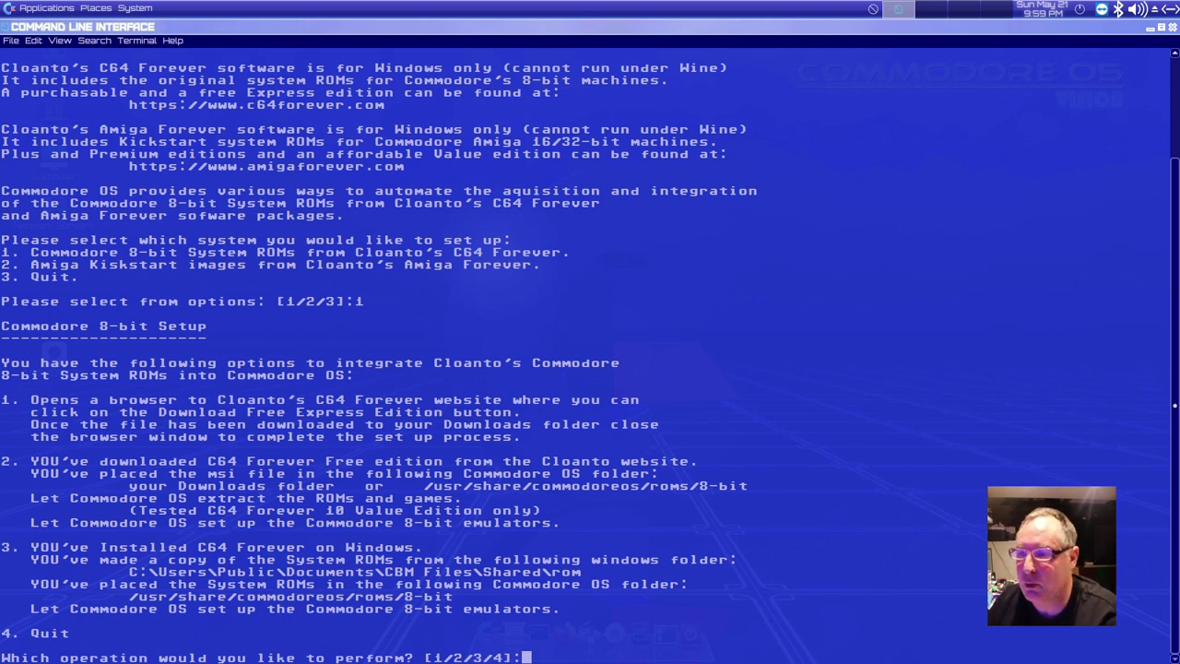
# Enter option 1 to open the C64 Forever website in Firefox.
pyautogui.write('1')
pyautogui.press('Return')
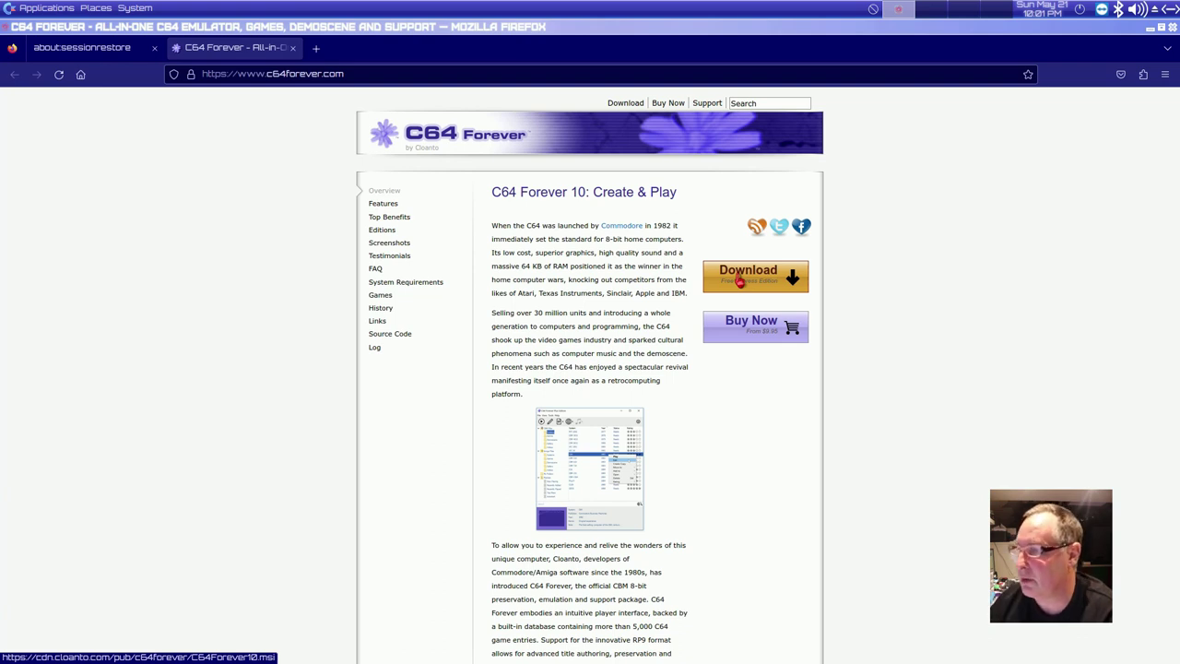
# Download the free C64 Forever Express Edition installer, C64Forever10.msi.
pyautogui.click(758, 281)
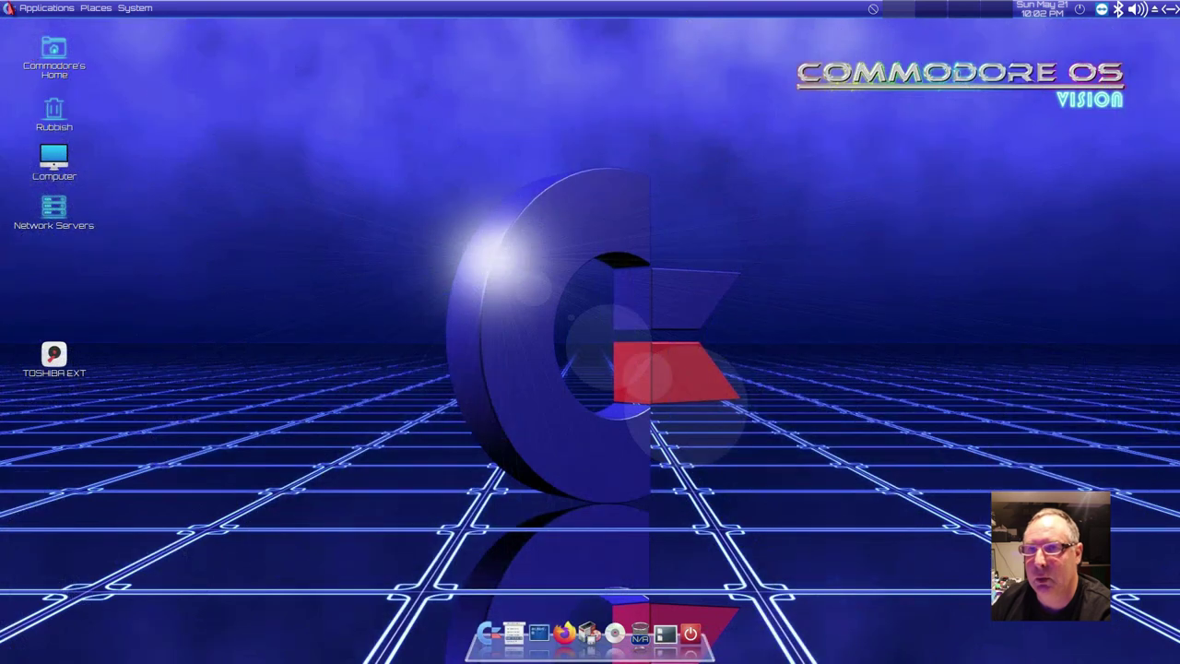
# Show the Commodore Emulators submenu under Applications.
pyautogui.click(15, 12)
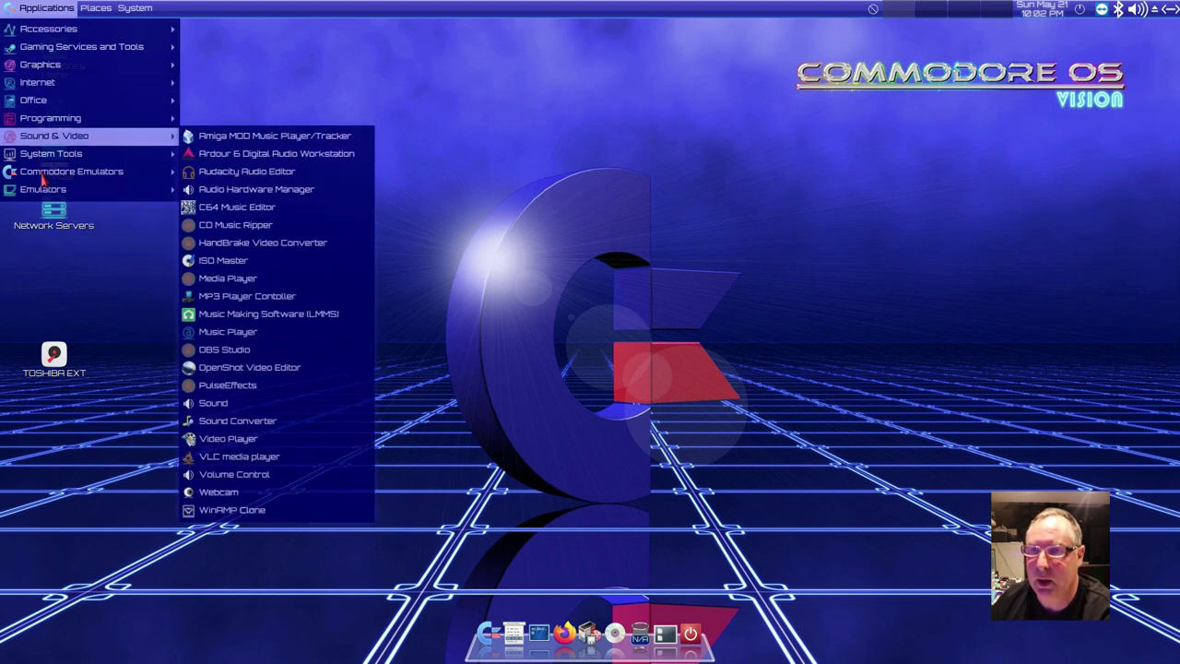
pyautogui.moveTo(90, 173)
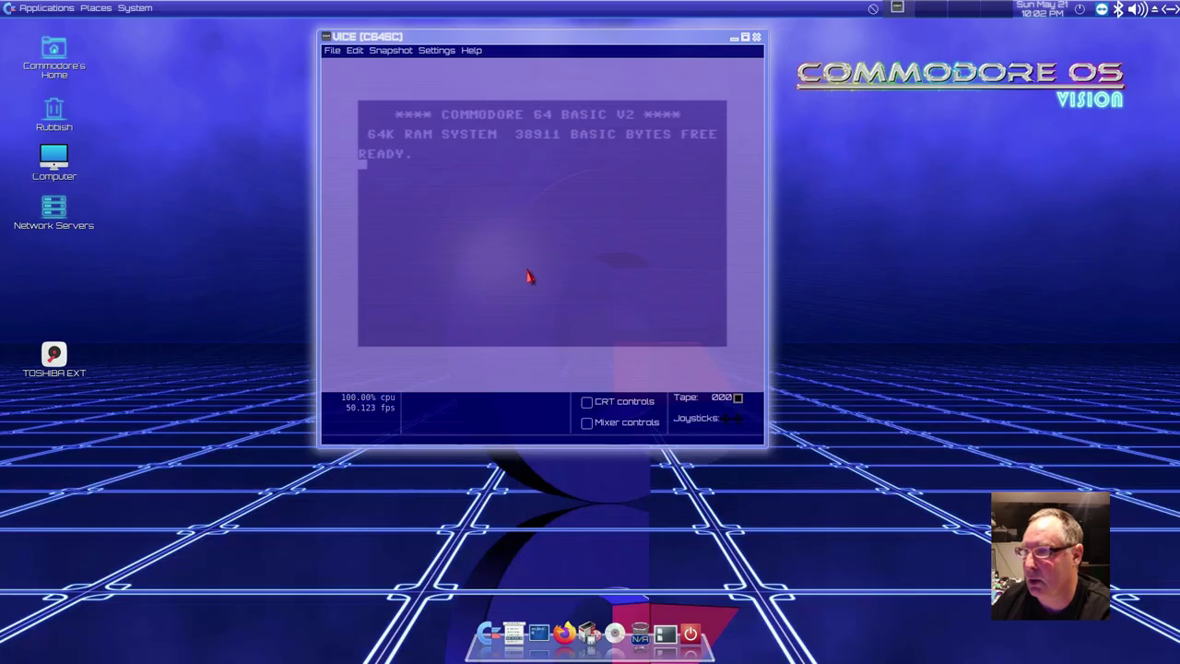
# Move the C64 window to the right and launch the Commodore 128 emulator.
pyautogui.moveTo(503, 37); pyautogui.dragTo(854, 96)
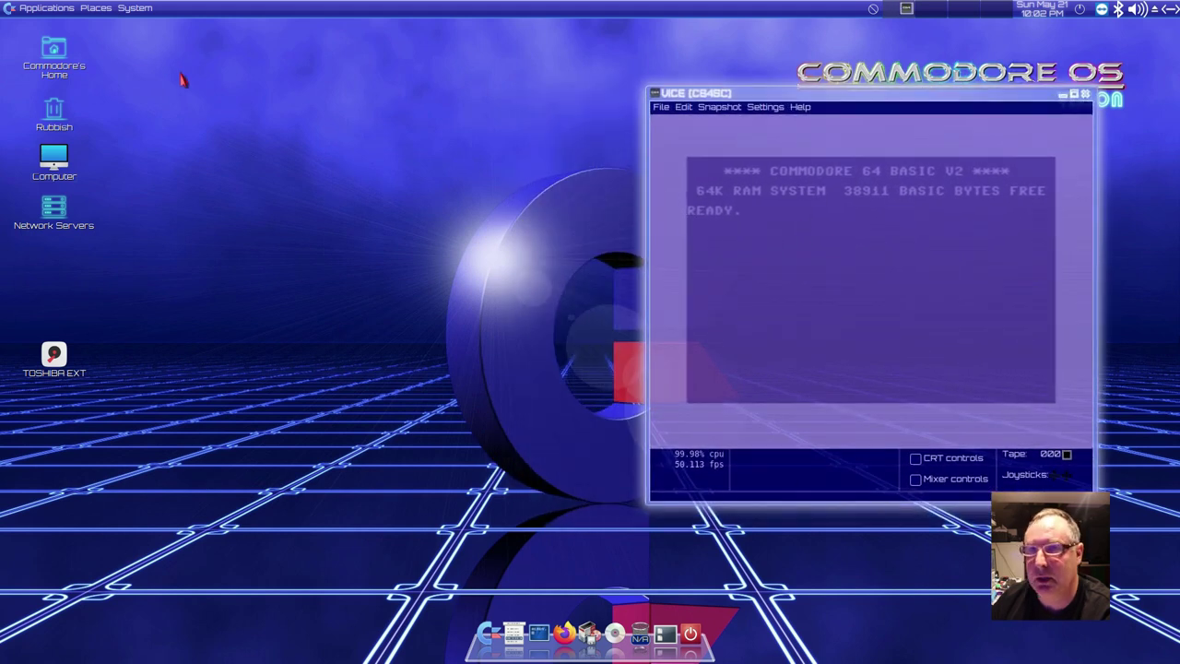
pyautogui.click(41, 9)
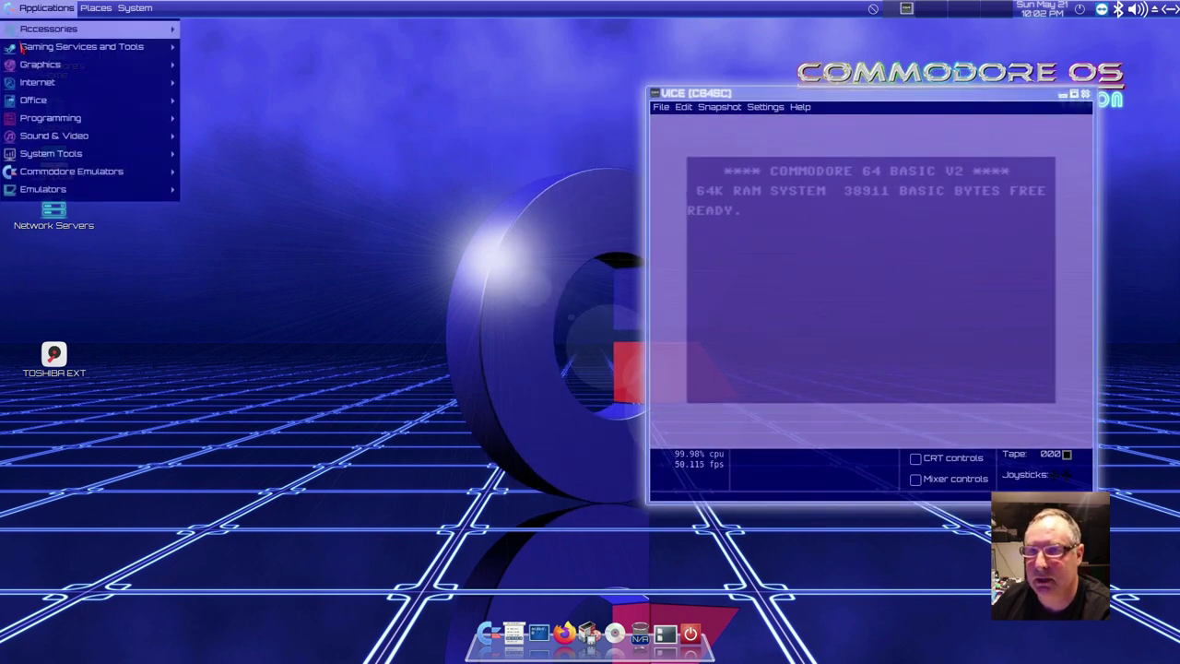
pyautogui.moveTo(92, 172)
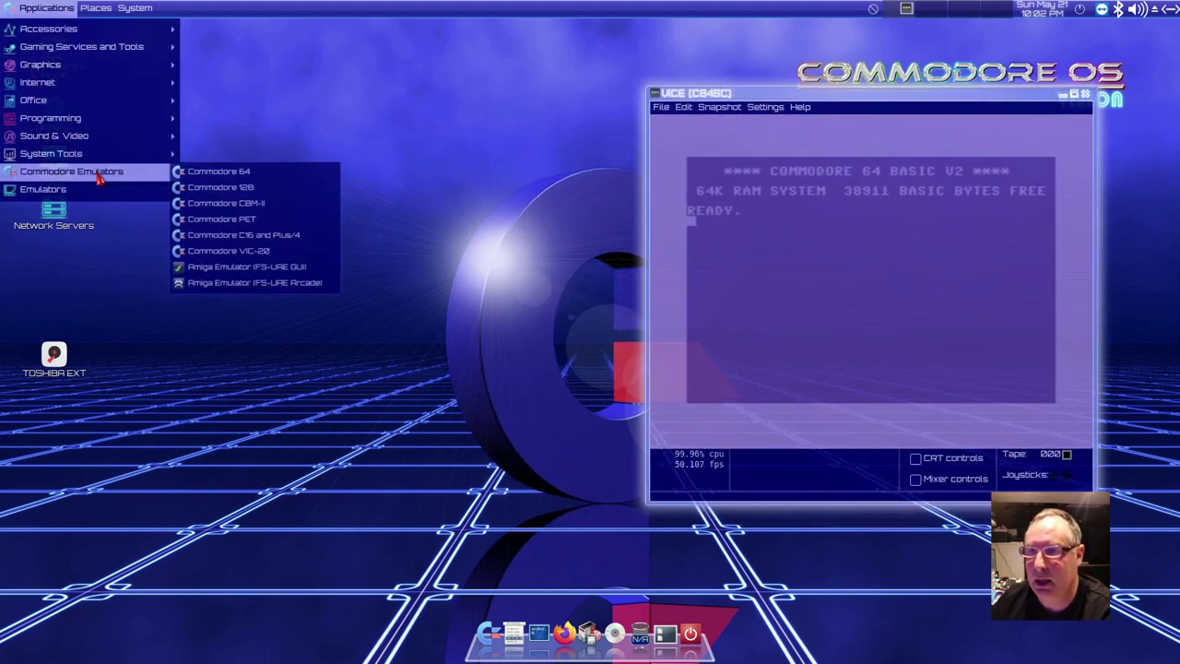
pyautogui.click(268, 191)
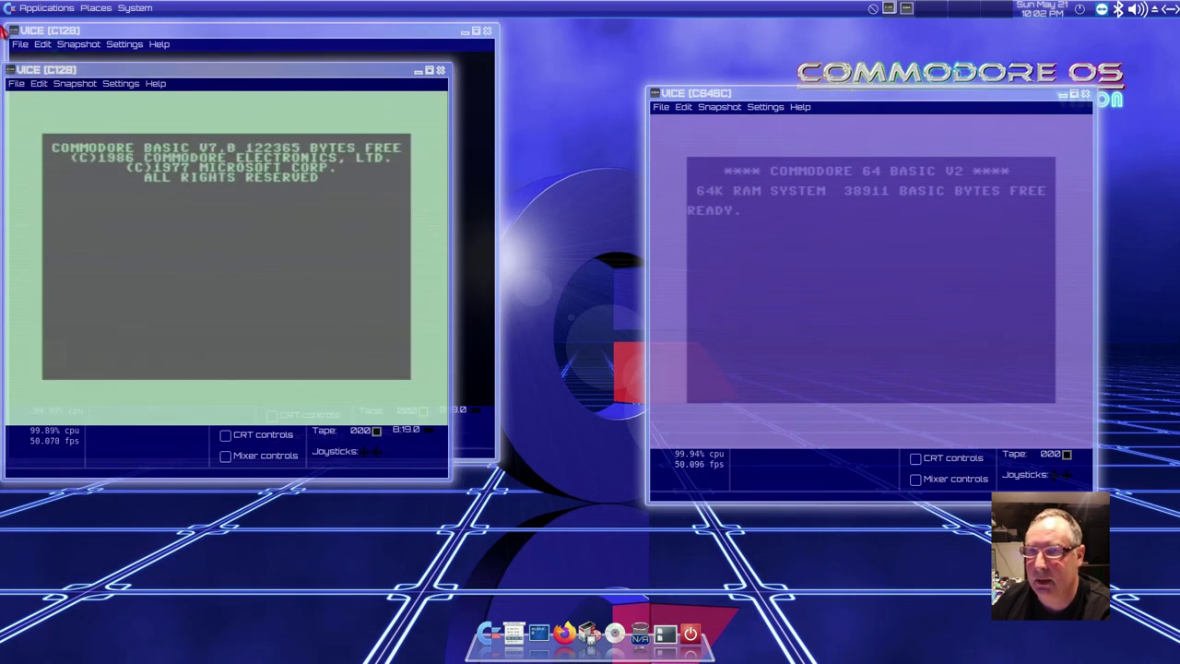
# Launch the Commodore CBM-II emulator from Applications > Commodore Emulators.
pyautogui.click(20, 9)
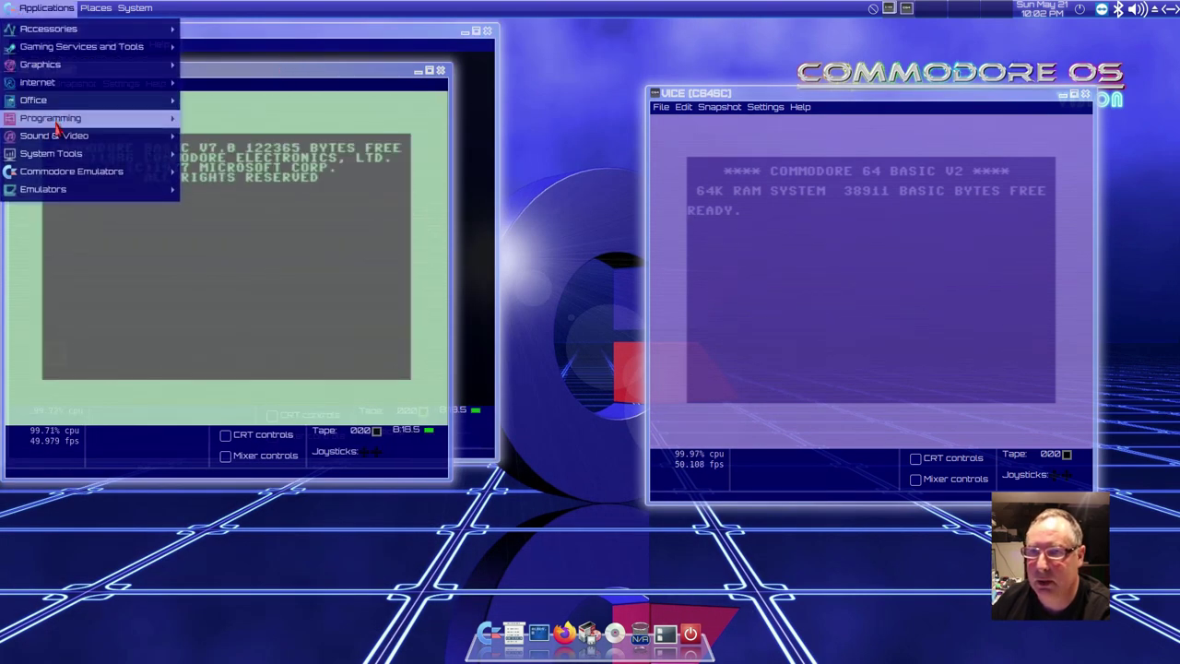
pyautogui.moveTo(67, 171)
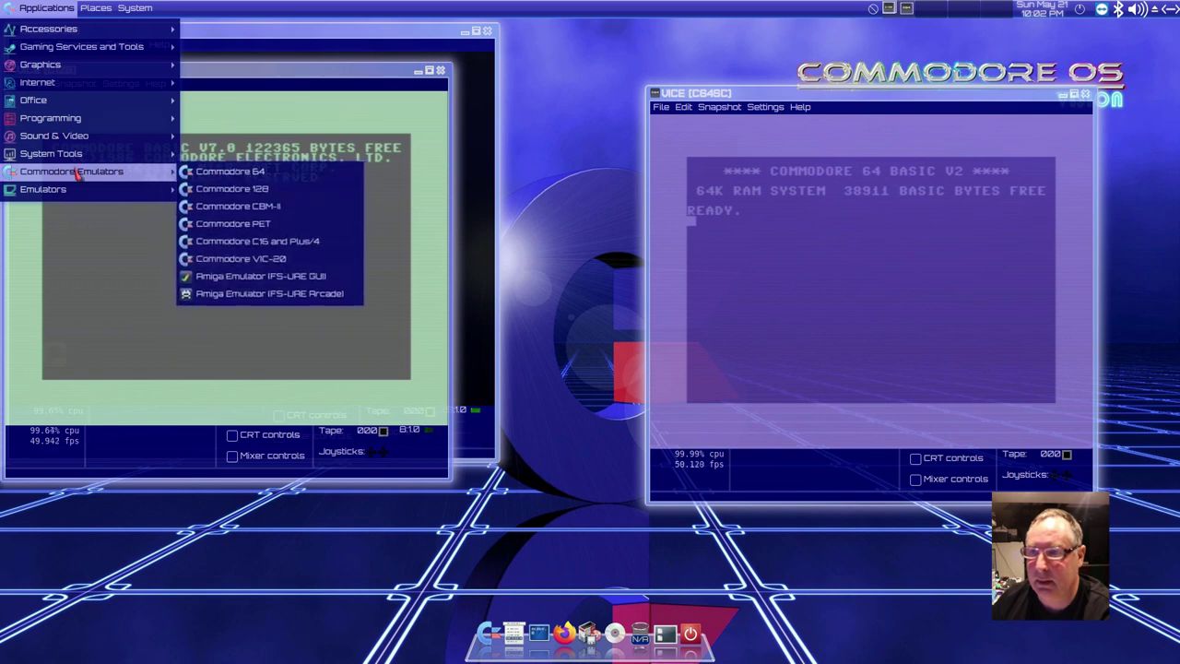
pyautogui.click(268, 207)
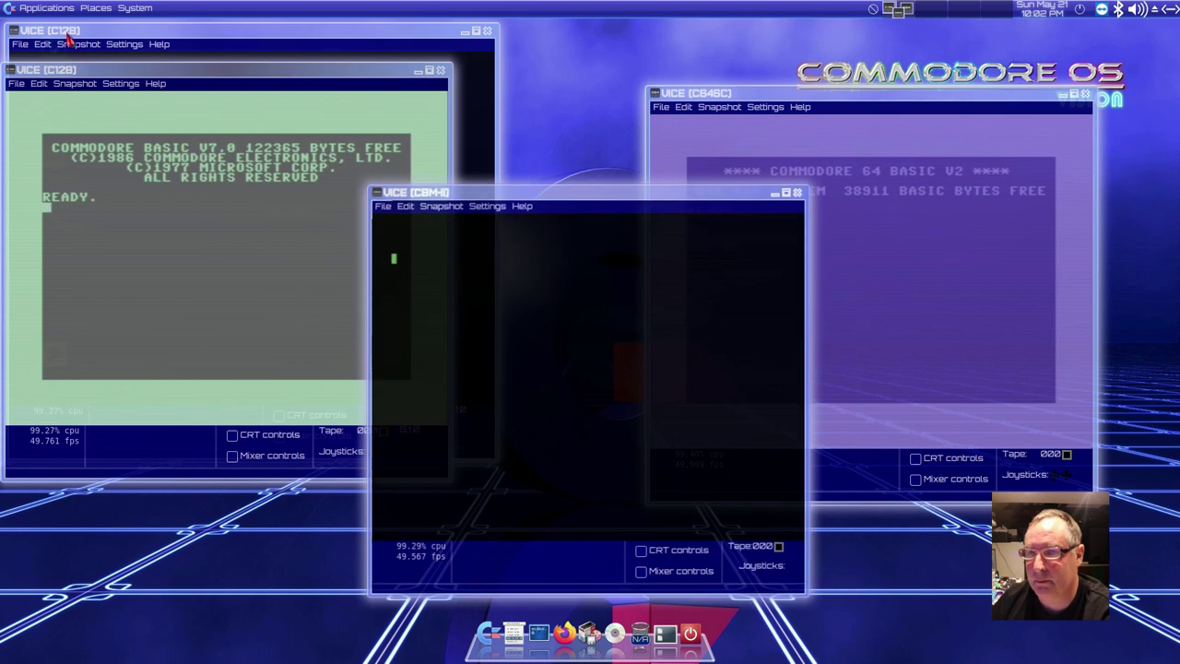
# Launch the Commodore C16 and Plus/4 emulator from Commodore Emulators.
pyautogui.click(42, 9)
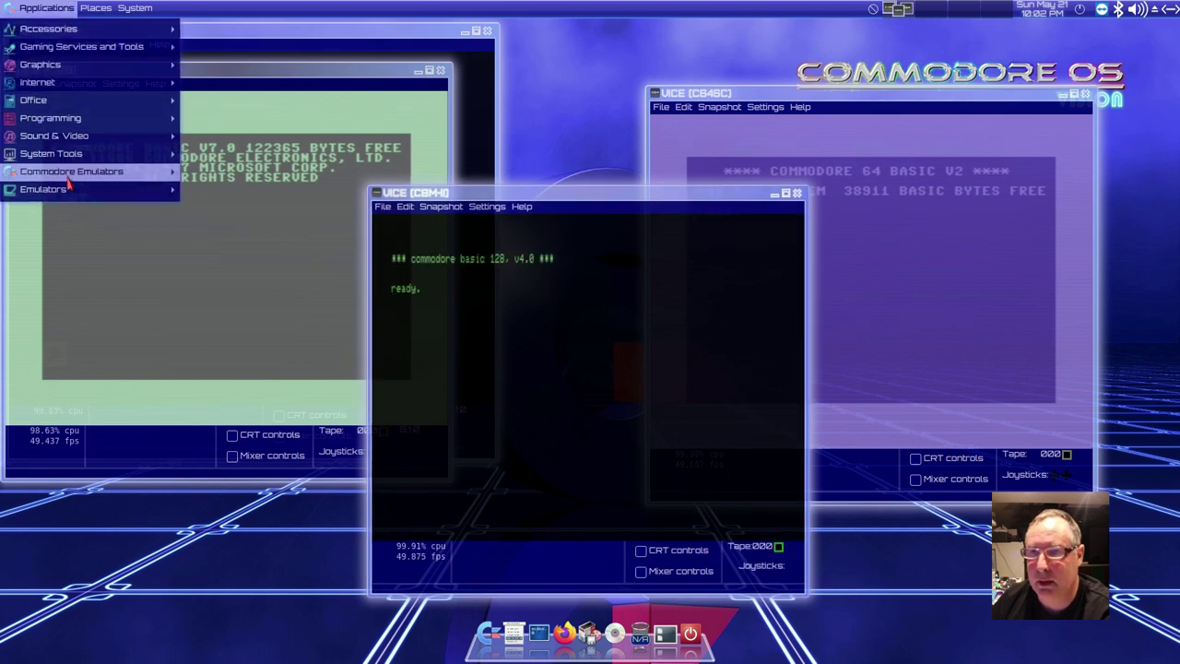
pyautogui.moveTo(68, 175)
pyautogui.click(277, 237)
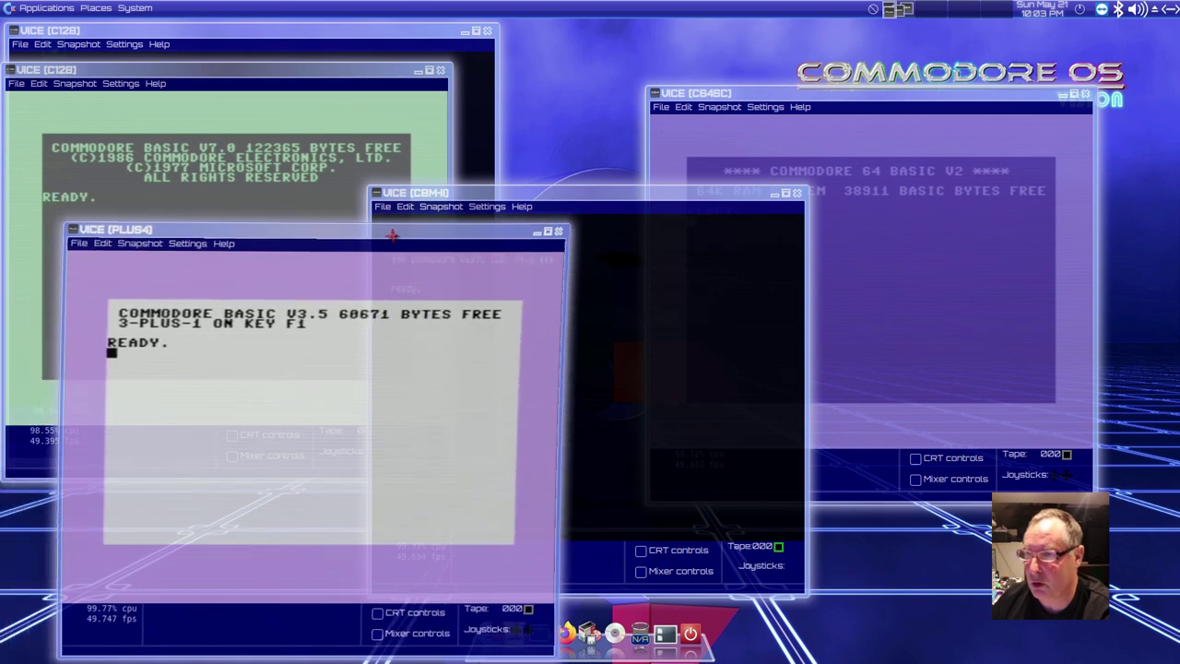
# Launch the Commodore VIC-20 emulator and drag its window into place.
pyautogui.click(20, 9)
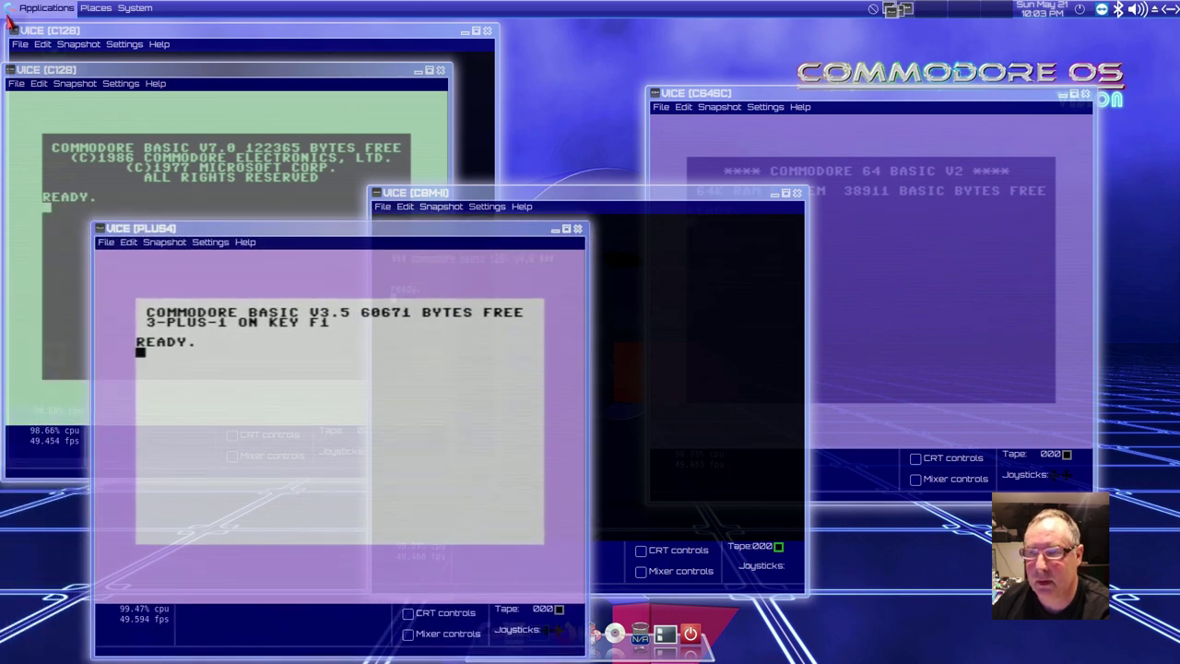
pyautogui.moveTo(100, 172)
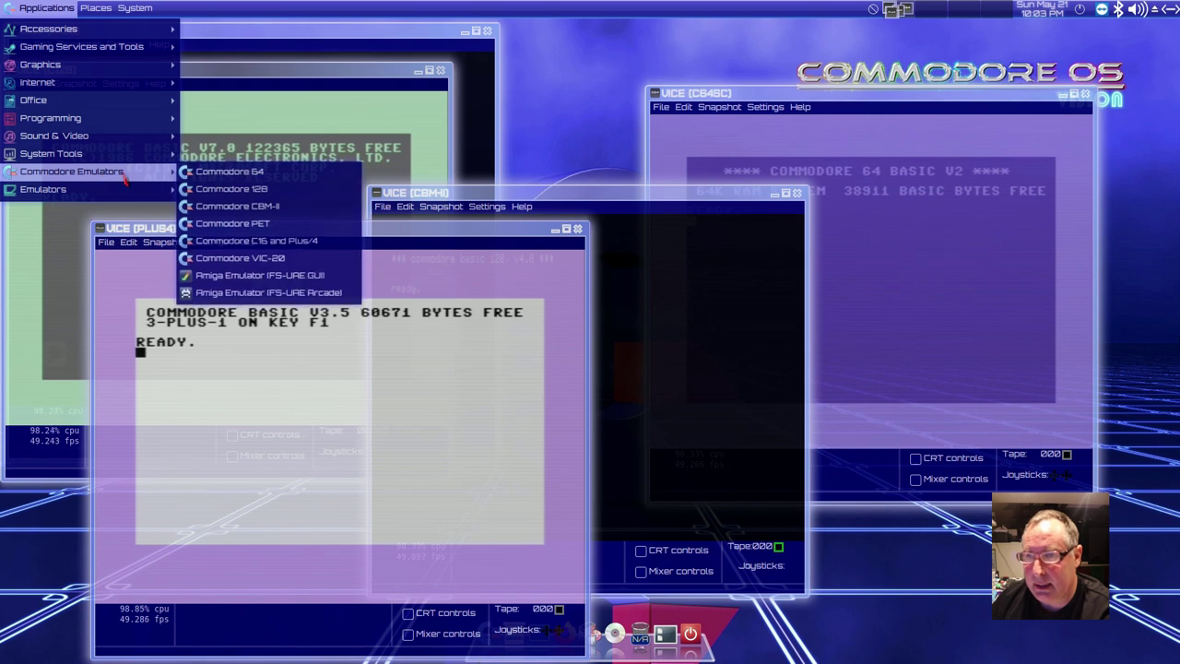
pyautogui.click(265, 260)
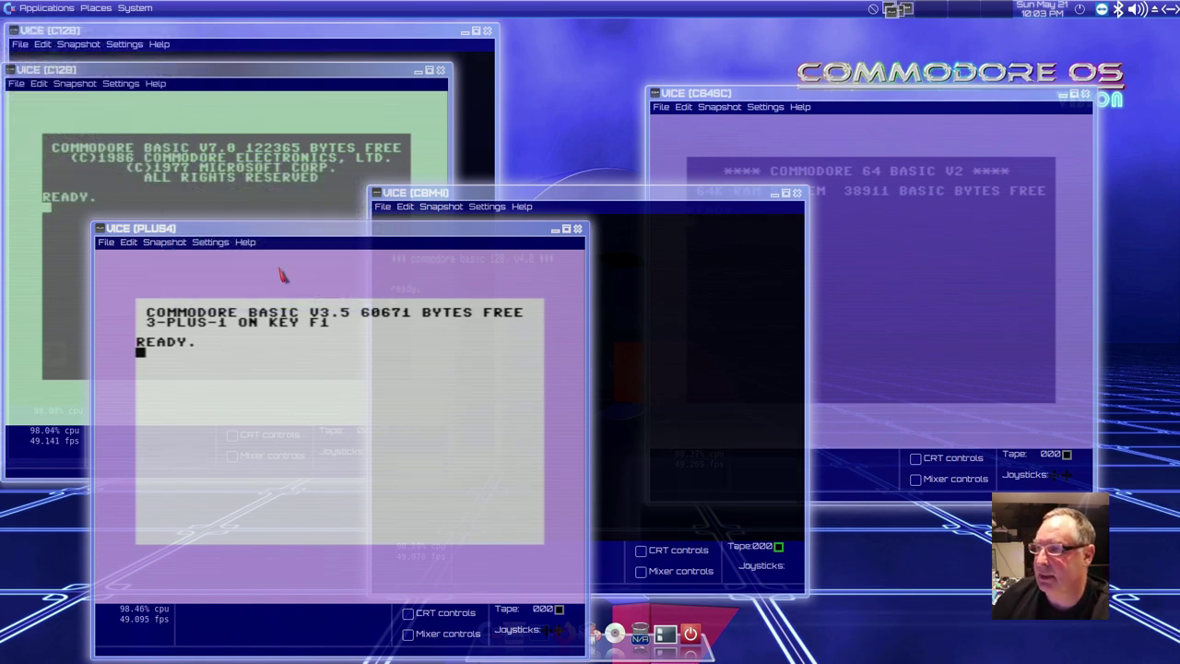
pyautogui.moveTo(939, 241); pyautogui.dragTo(825, 236)
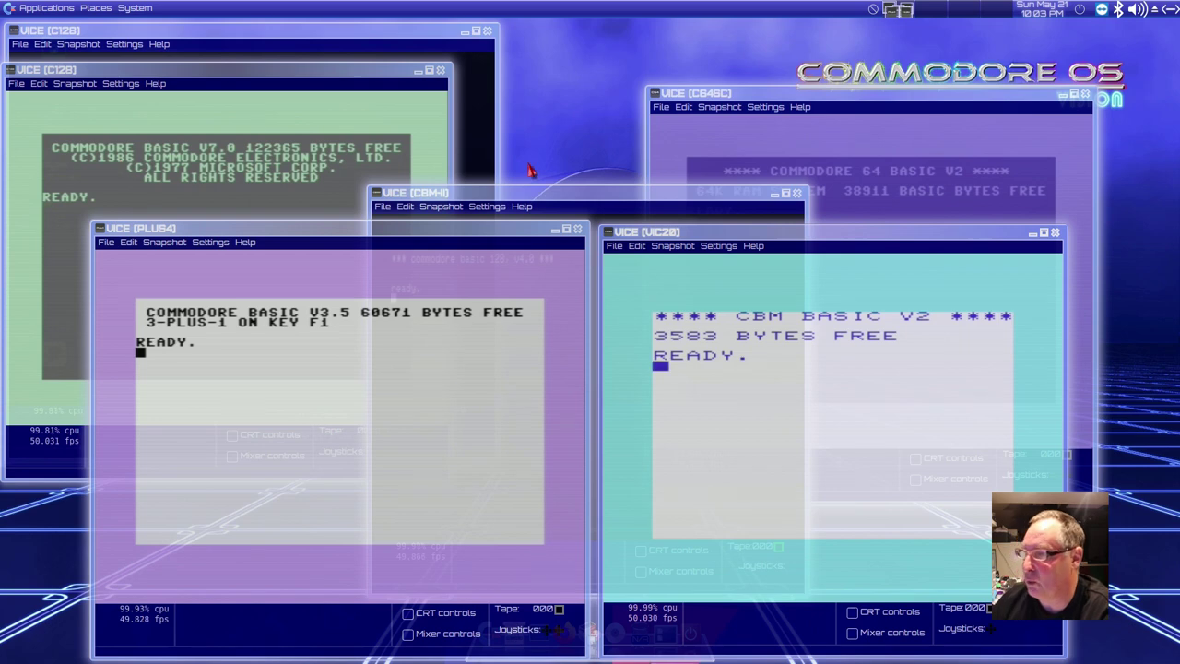
# Close the Plus/4, VIC-20 and CBM-II emulators, confirming each Exit VICE dialog with OK.
pyautogui.click(577, 229)
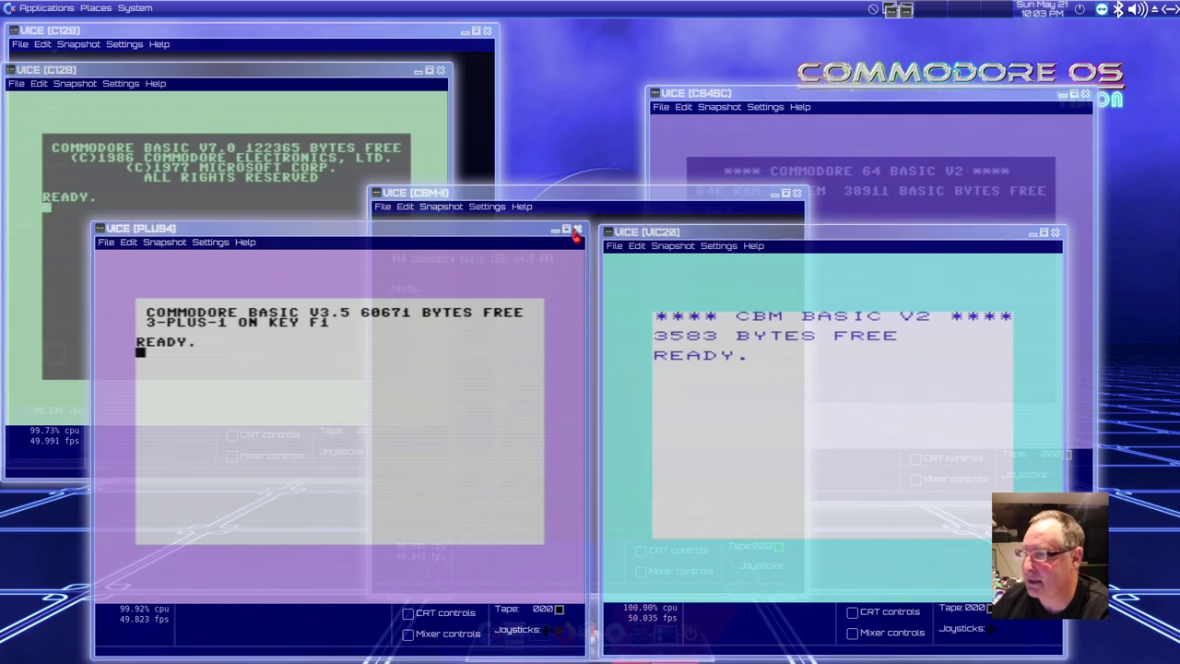
pyautogui.click(426, 478)
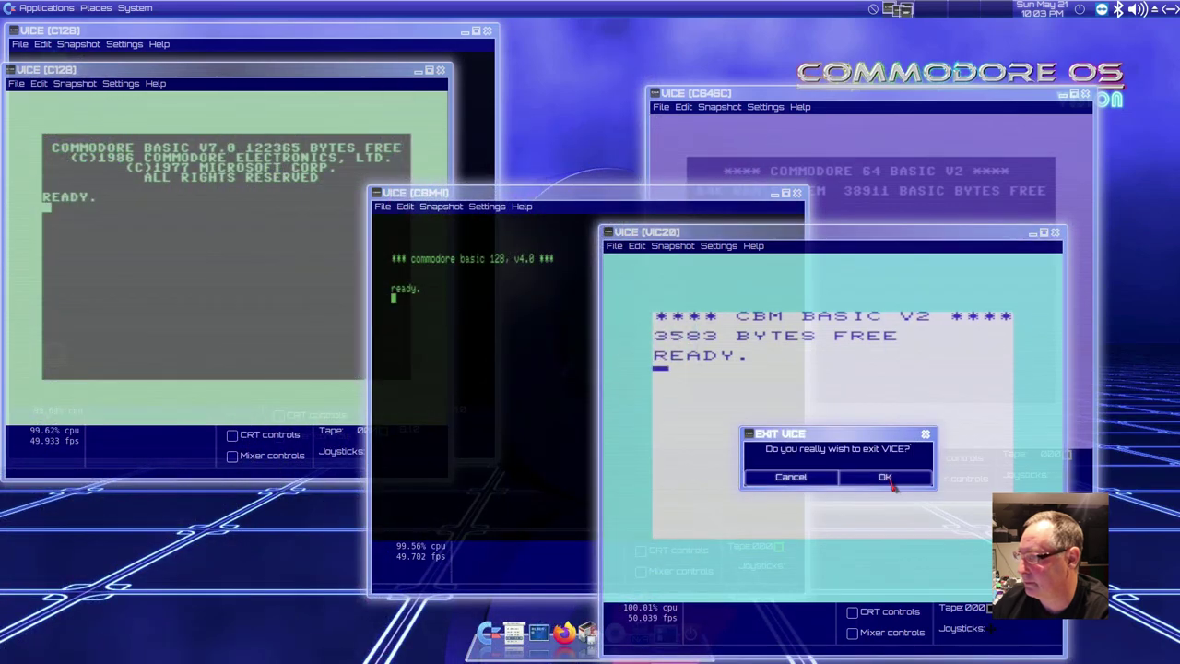
pyautogui.click(887, 475)
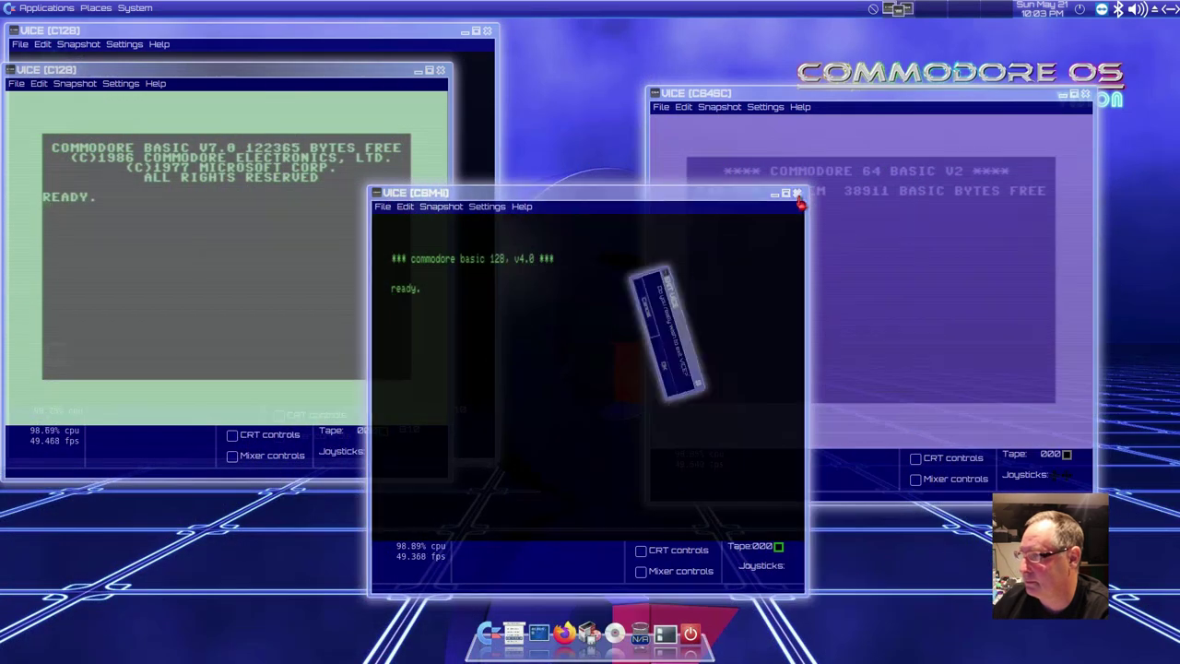
pyautogui.click(798, 193)
pyautogui.click(610, 429)
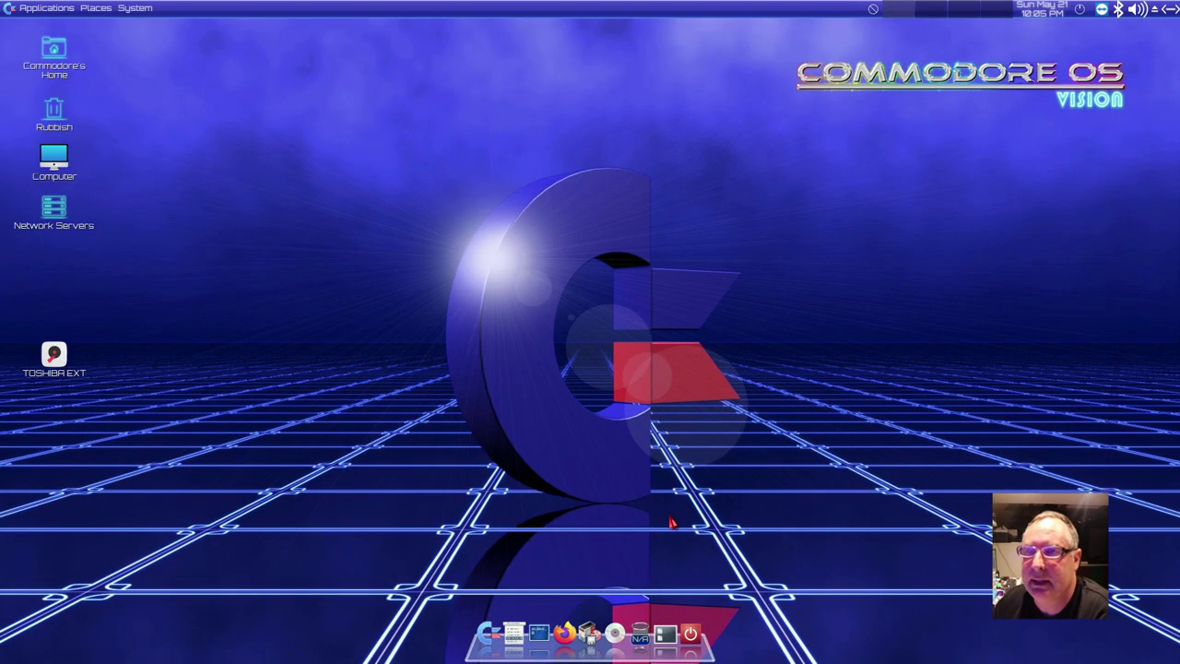
# Start Software Installer from System > Commodore OS to bring up the Authenticate dialog.
pyautogui.click(134, 8)
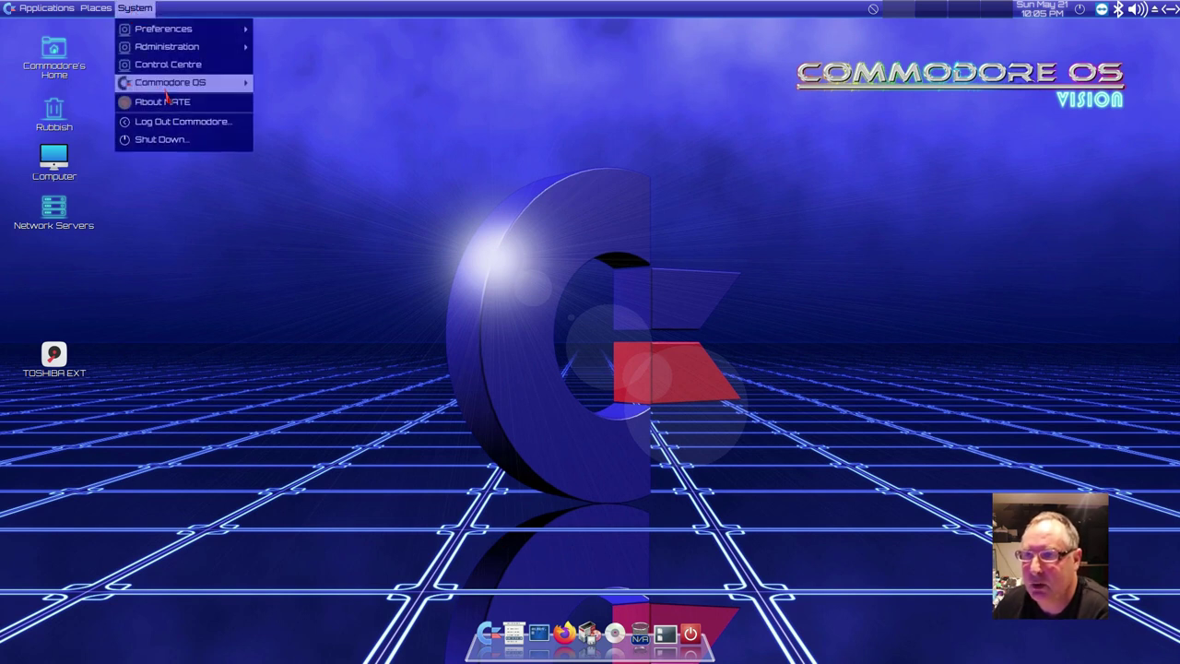
pyautogui.moveTo(171, 88)
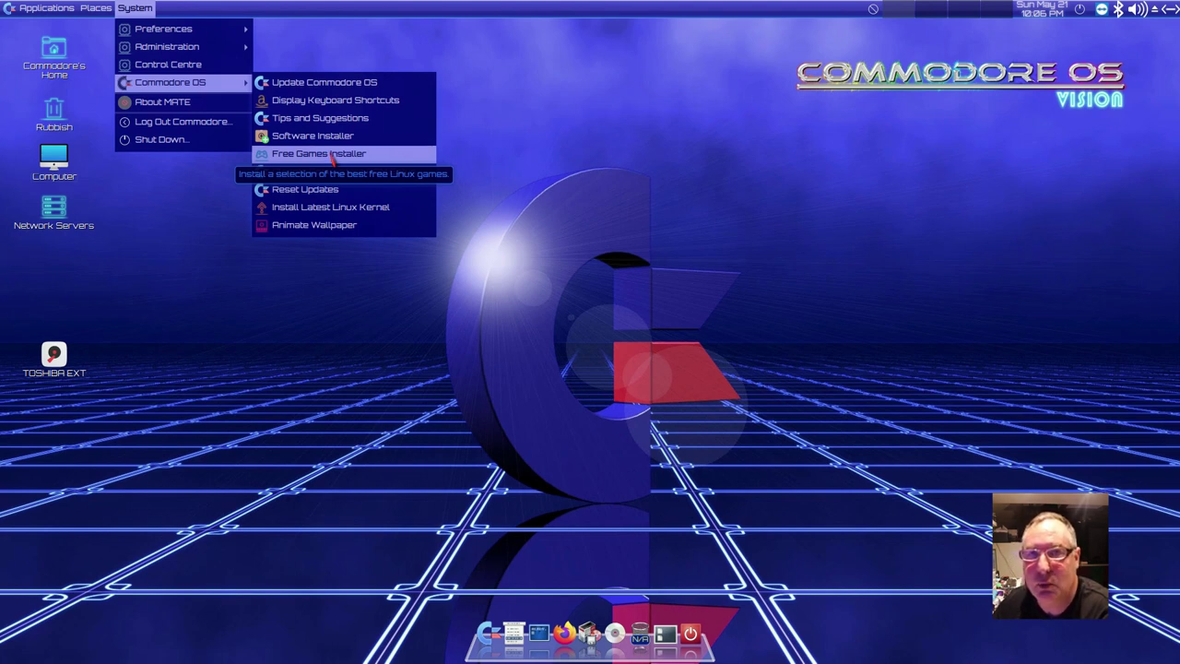
pyautogui.click(299, 139)
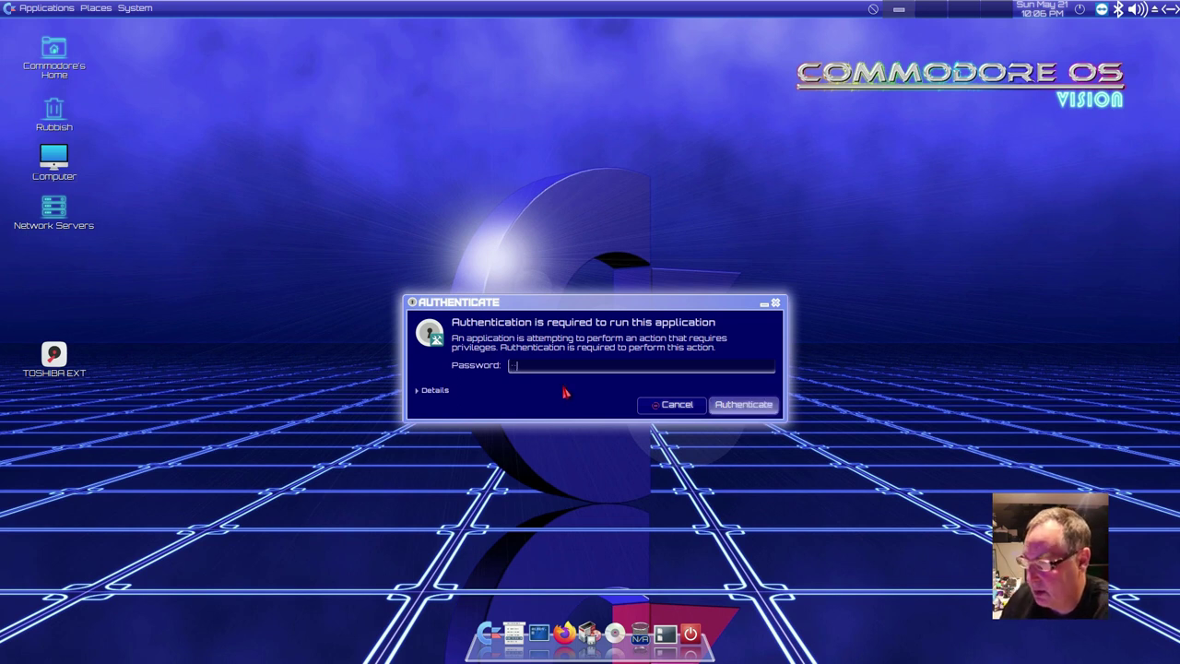
# Submit the password and scroll through the Popular Applications categories.
pyautogui.press('Return')
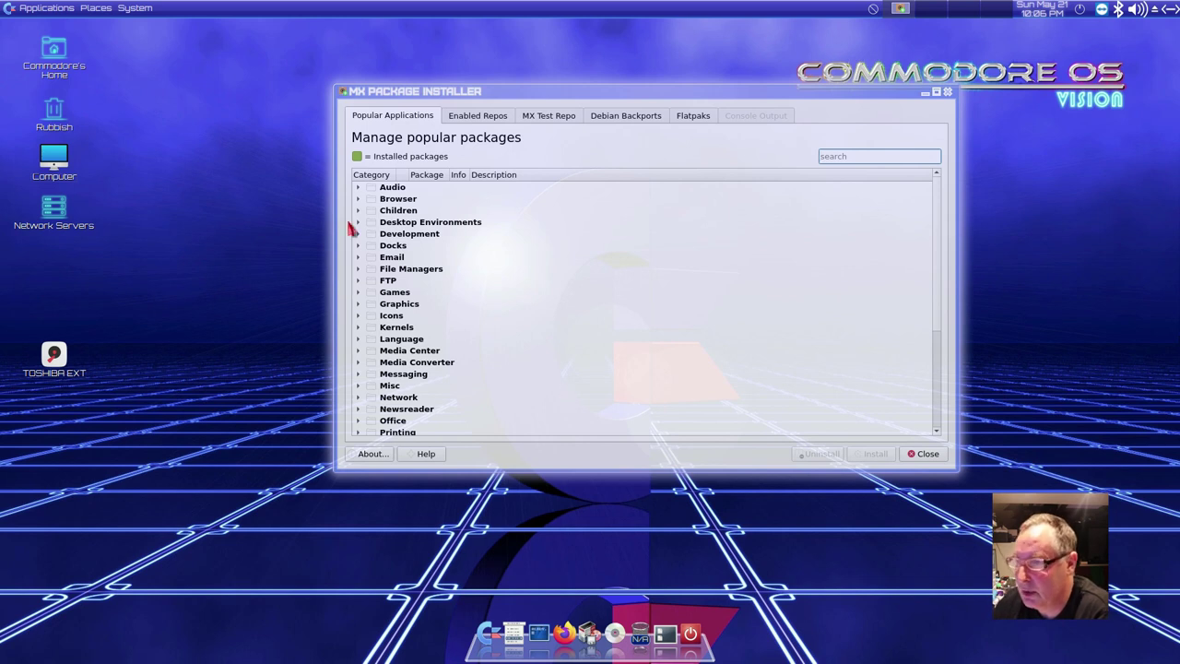
pyautogui.scroll(-5, 408, 410)
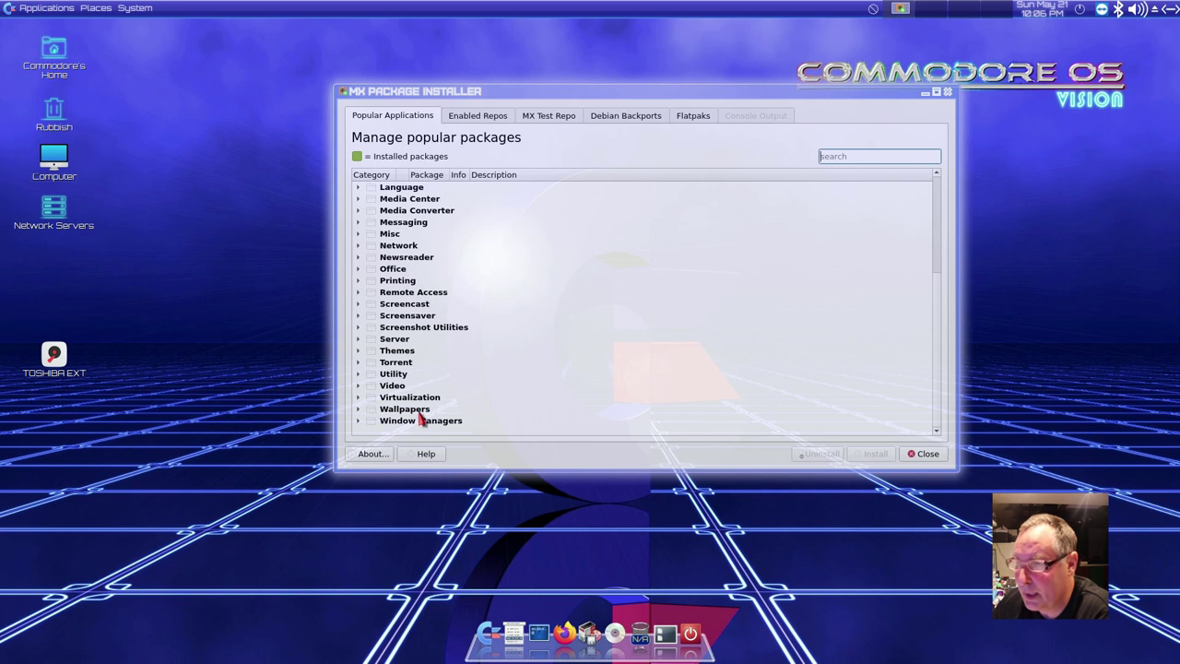
pyautogui.scroll(5, 411, 374)
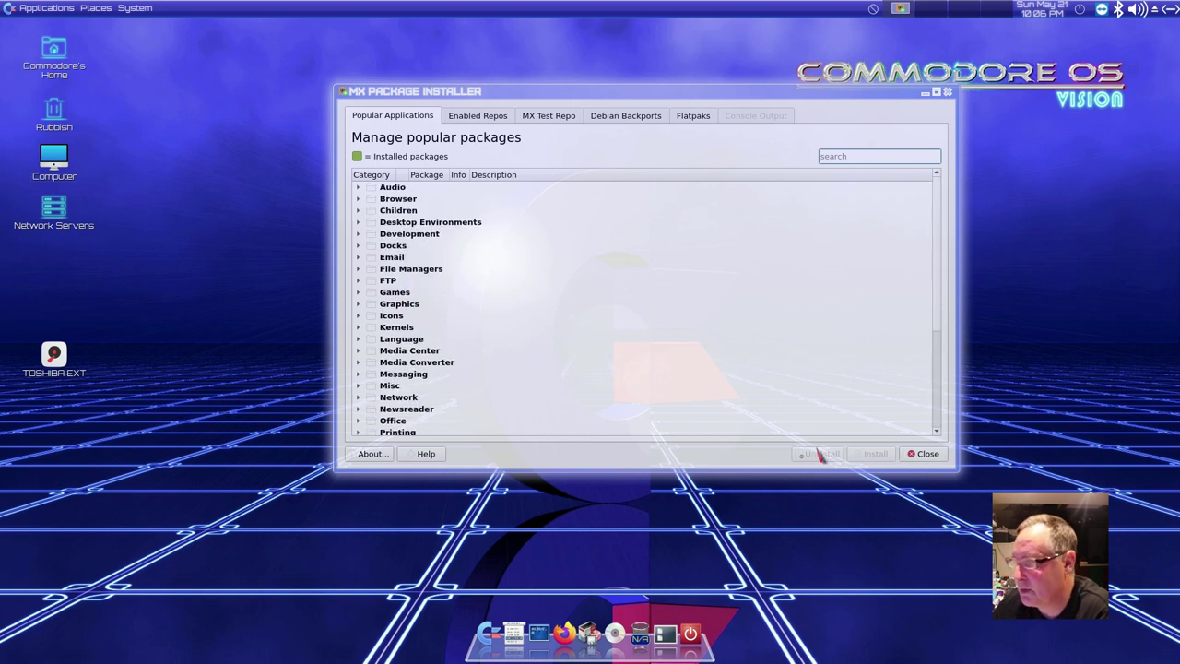
pyautogui.scroll(-5, 397, 256)
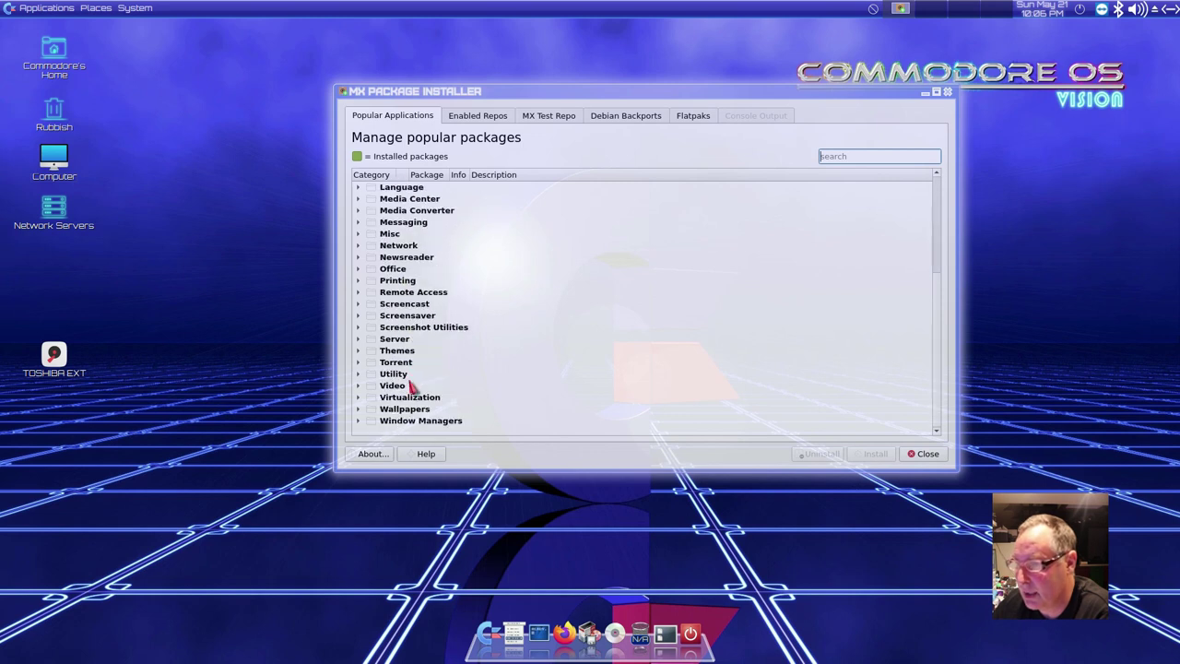
# Expand the Wallpapers category to view its MX Wallpapers packages, then close the installer.
pyautogui.click(406, 411)
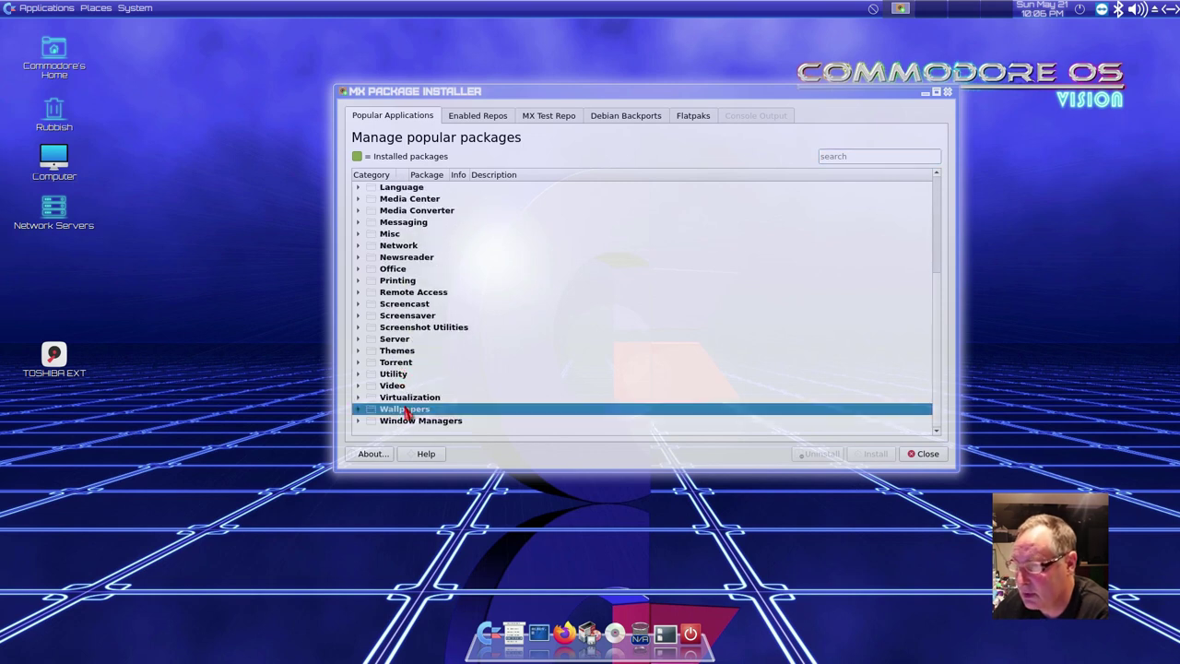
pyautogui.doubleClick(406, 411)
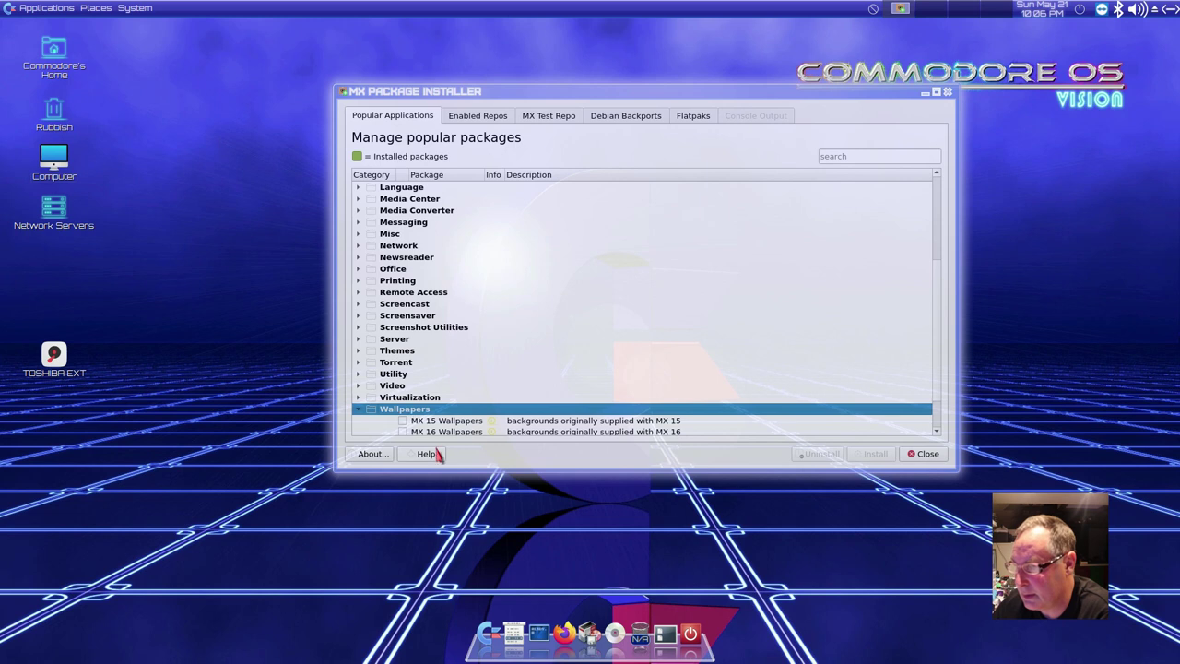
pyautogui.scroll(-2, 448, 426)
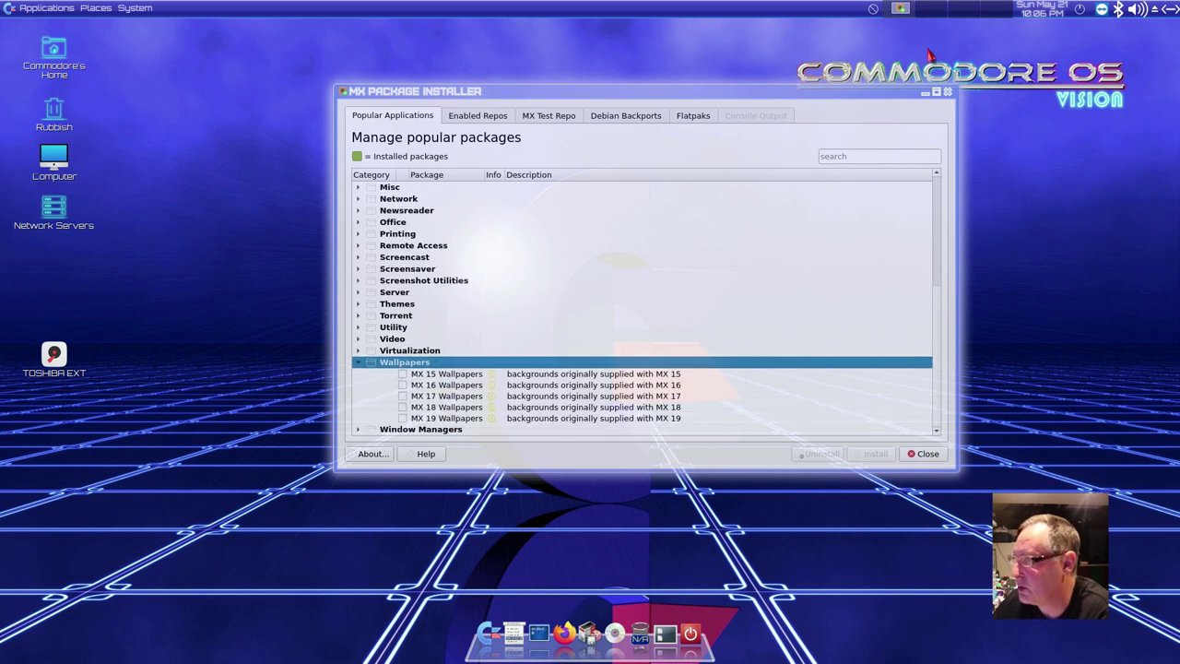
pyautogui.click(948, 92)
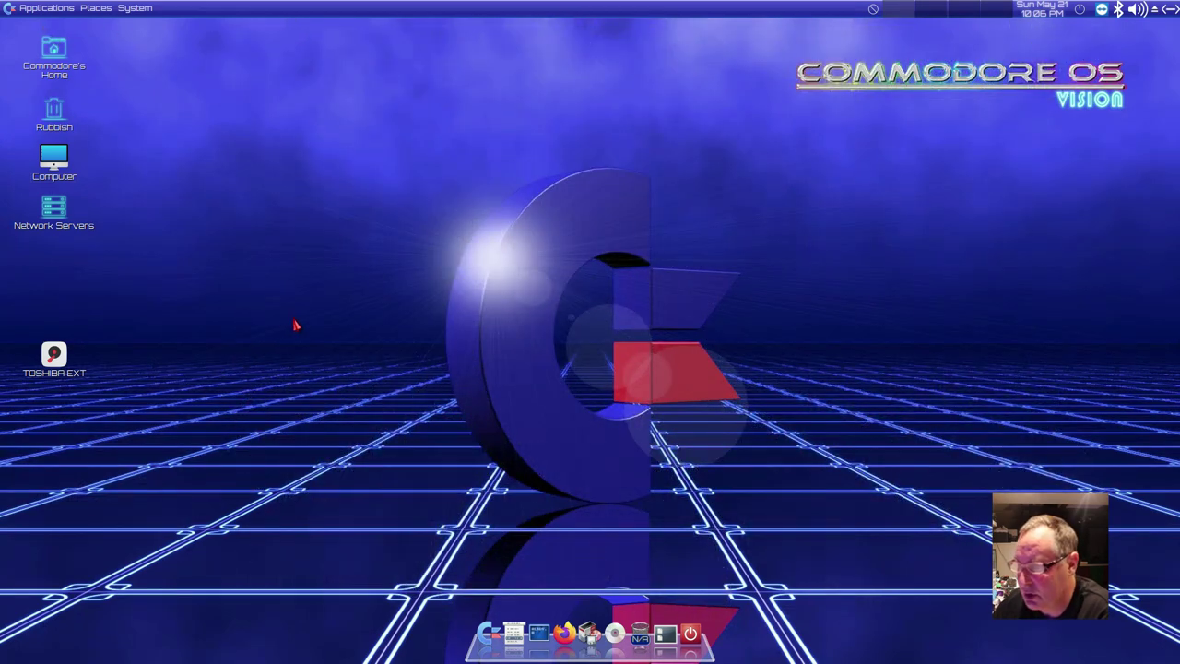
# Show the System > Commodore OS submenu, listing Update Commodore OS through Animate Wallpaper.
pyautogui.click(133, 11)
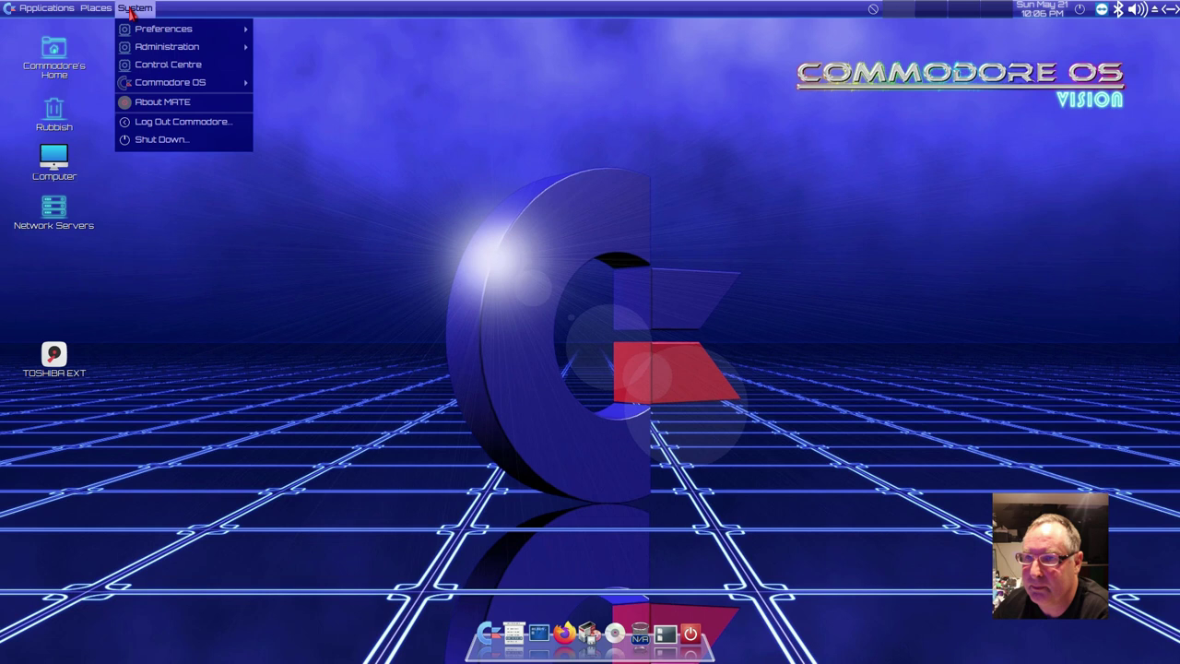
pyautogui.moveTo(189, 85)
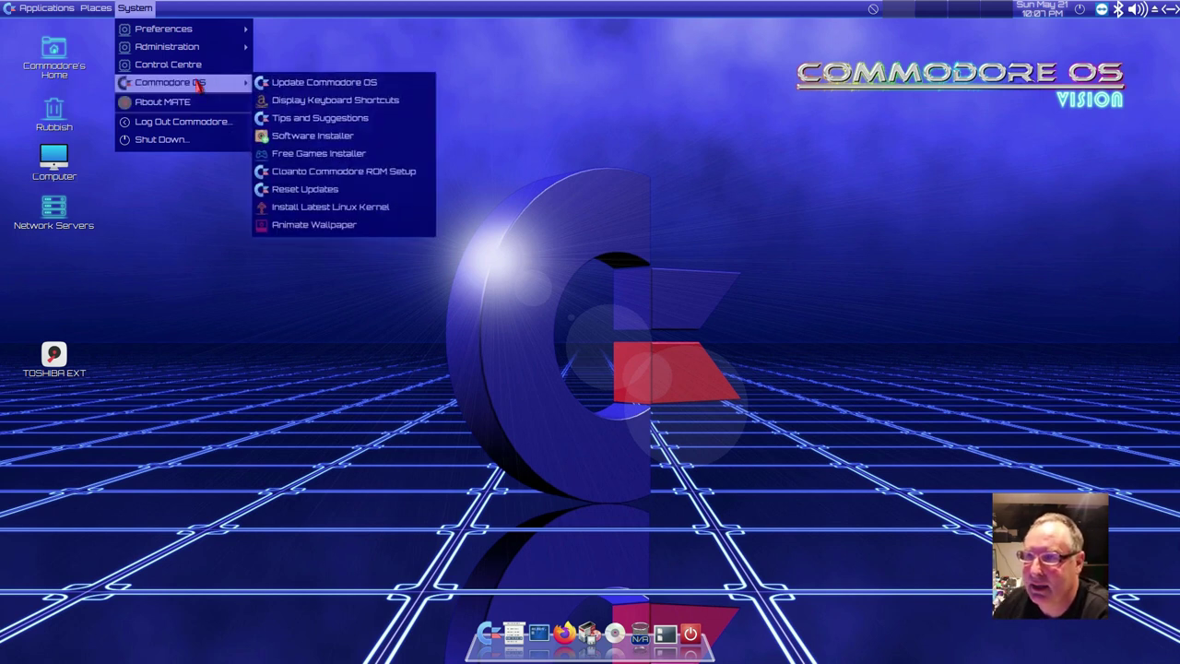
pyautogui.click(409, 308)
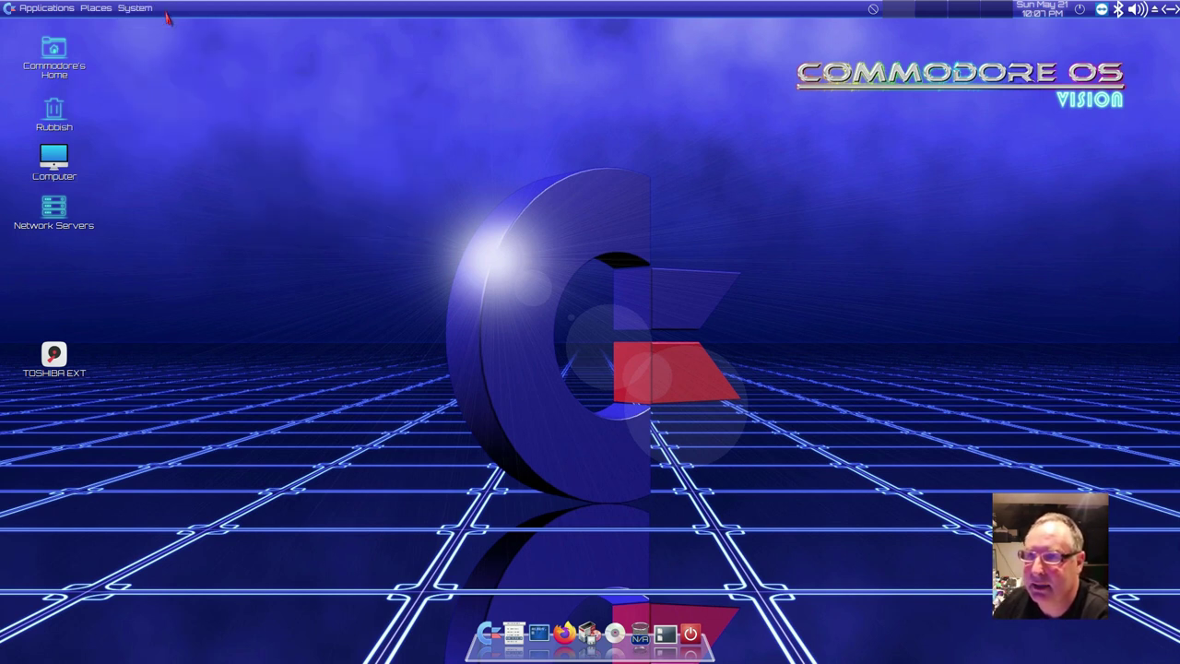
pyautogui.click(140, 9)
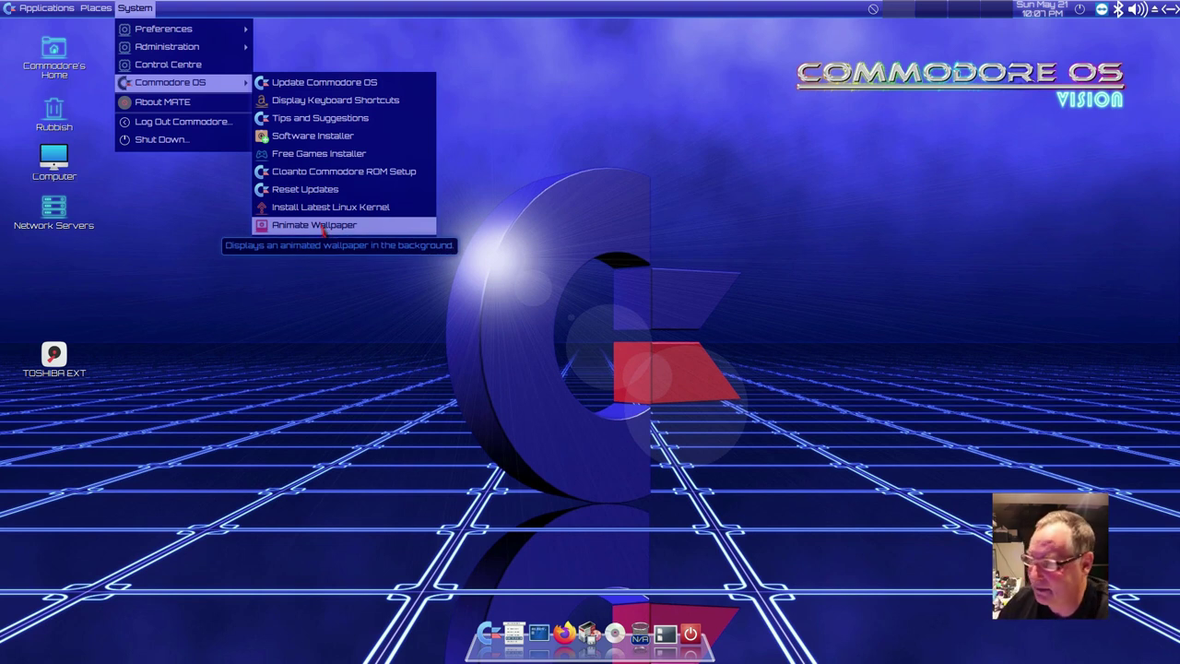
# Turn on Animate Wallpaper for the spinning Commodore logo, then browse the panel menus again.
pyautogui.click(314, 225)
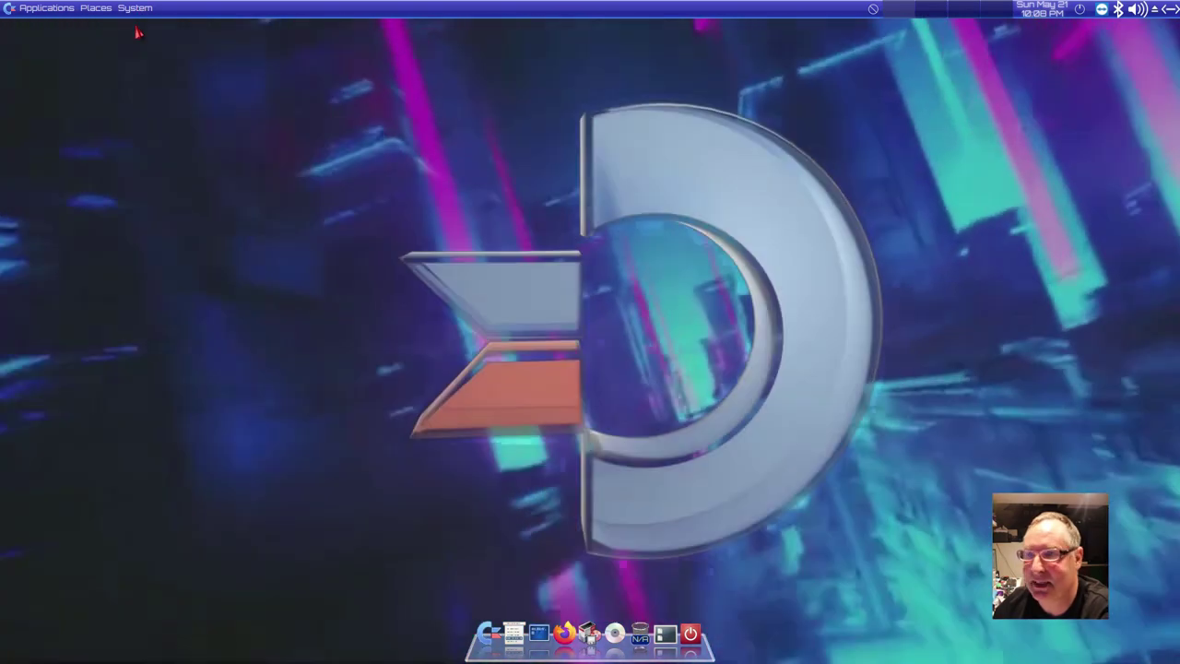
pyautogui.click(135, 9)
pyautogui.moveTo(108, 10)
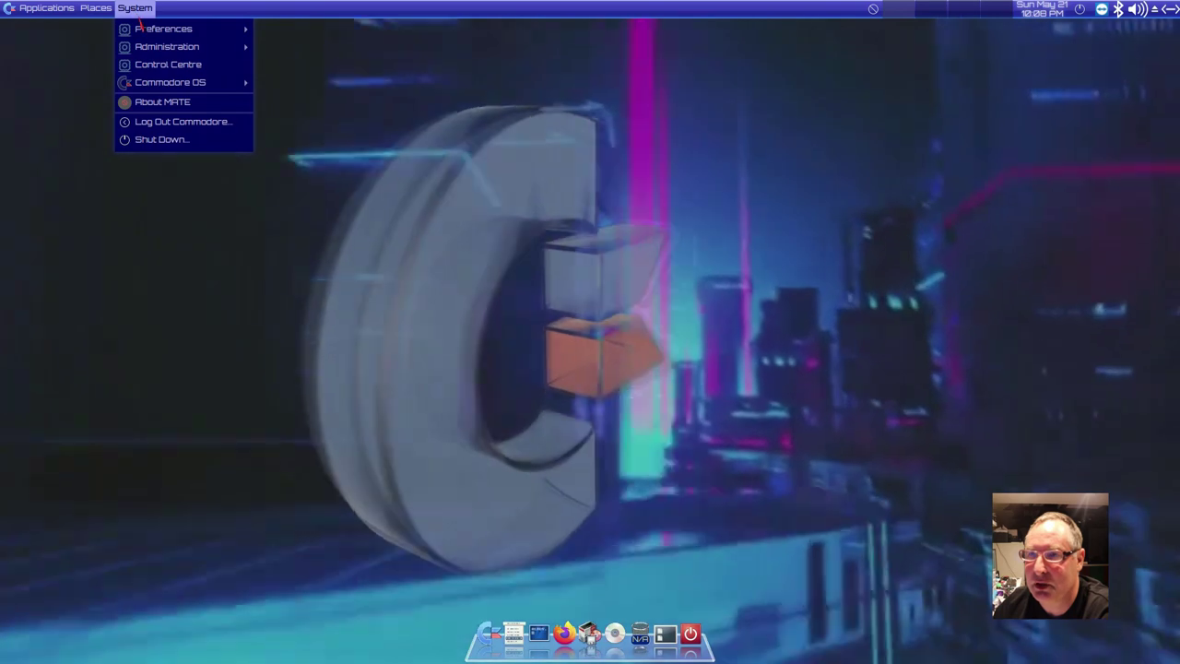
pyautogui.moveTo(46, 8)
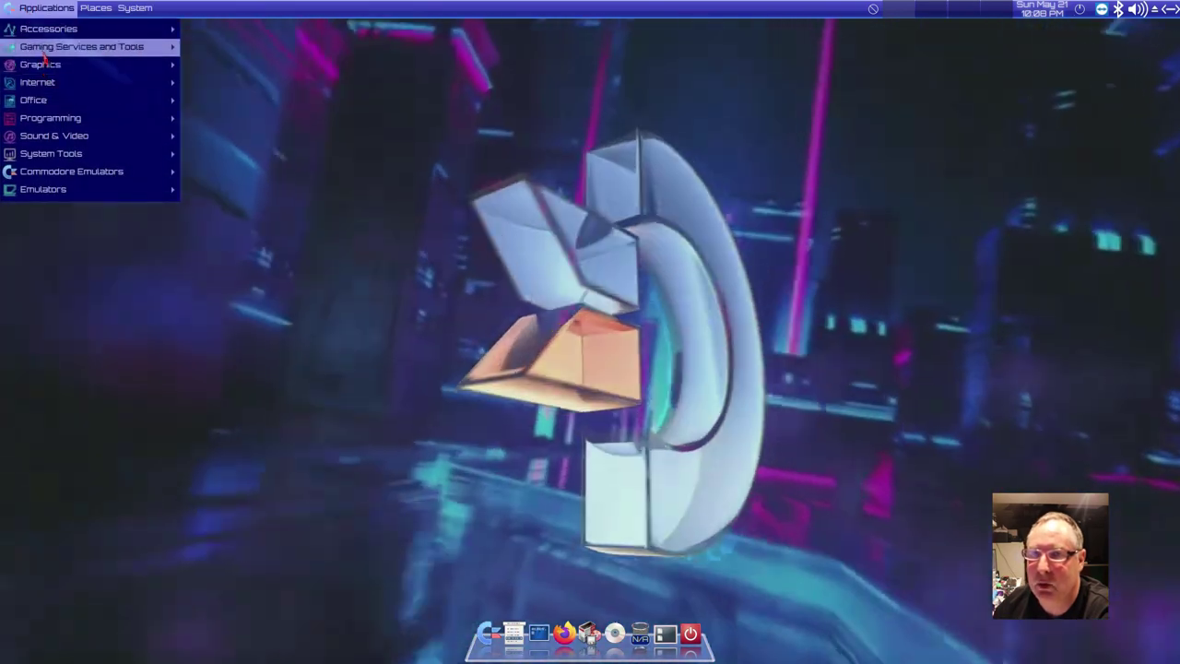
pyautogui.moveTo(51, 51)
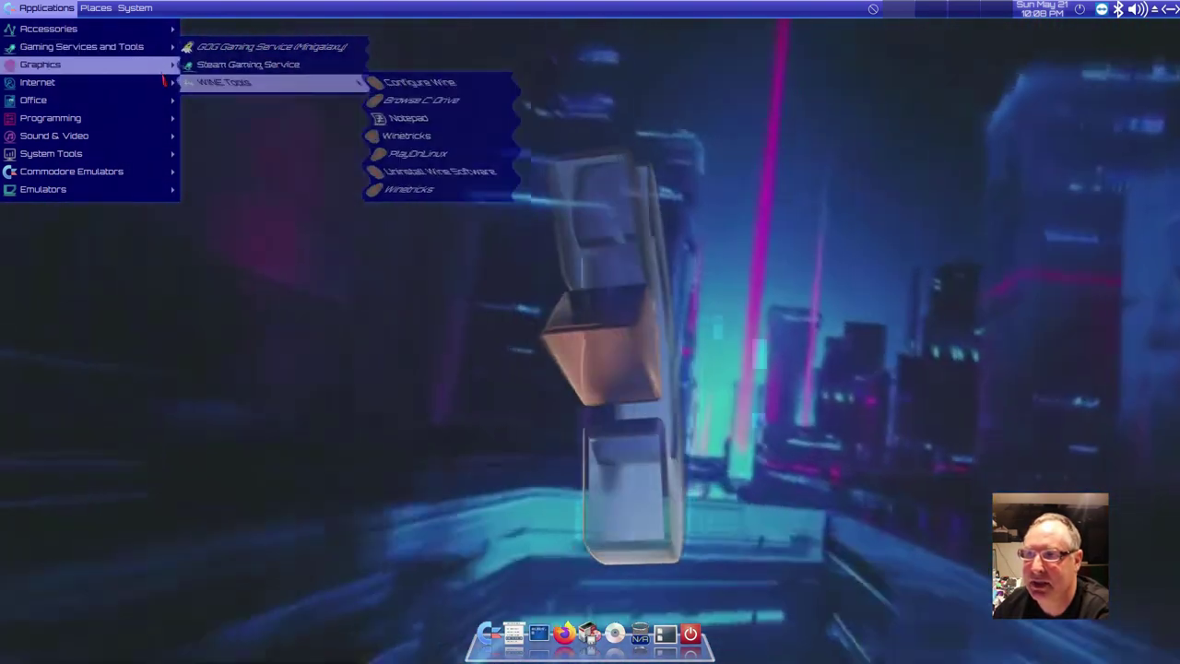
pyautogui.moveTo(128, 69)
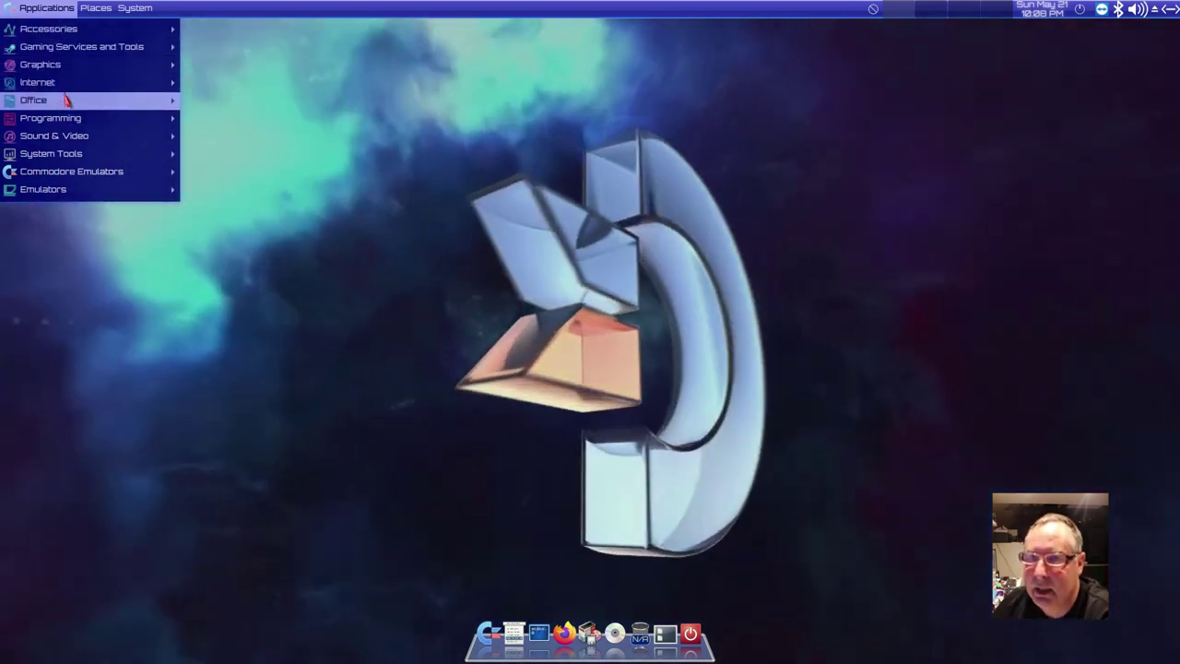
pyautogui.moveTo(75, 90)
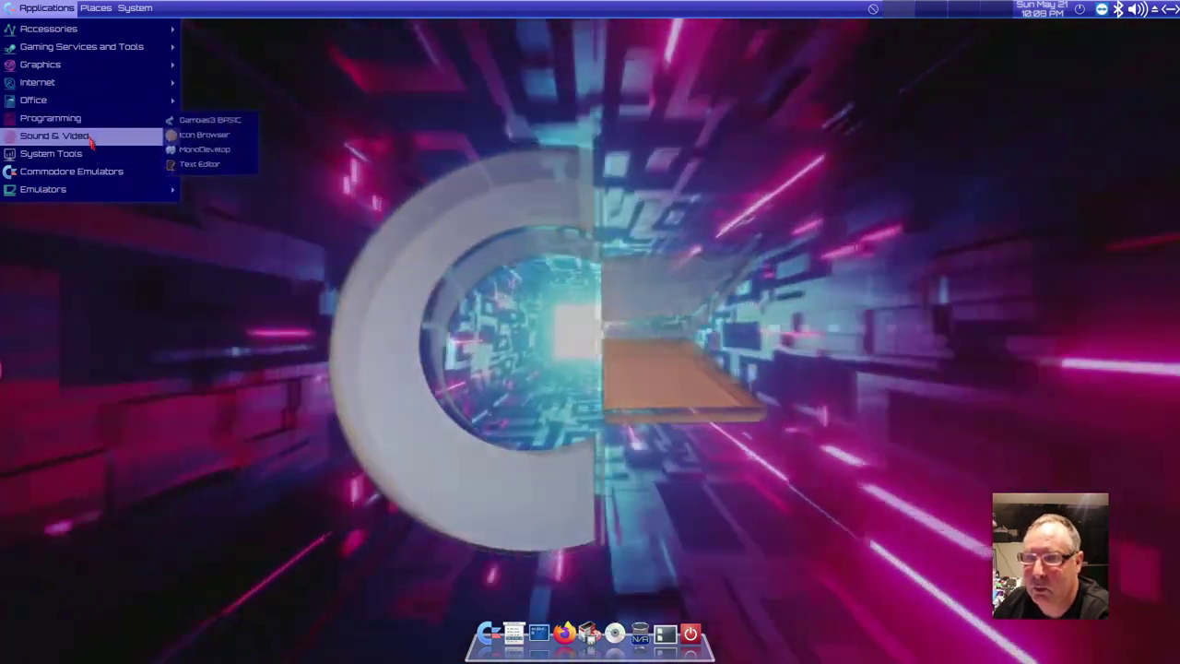
# Browse Office, Programming and Sound & Video, ending on System Tools showing VirtualBox.
pyautogui.moveTo(104, 105)
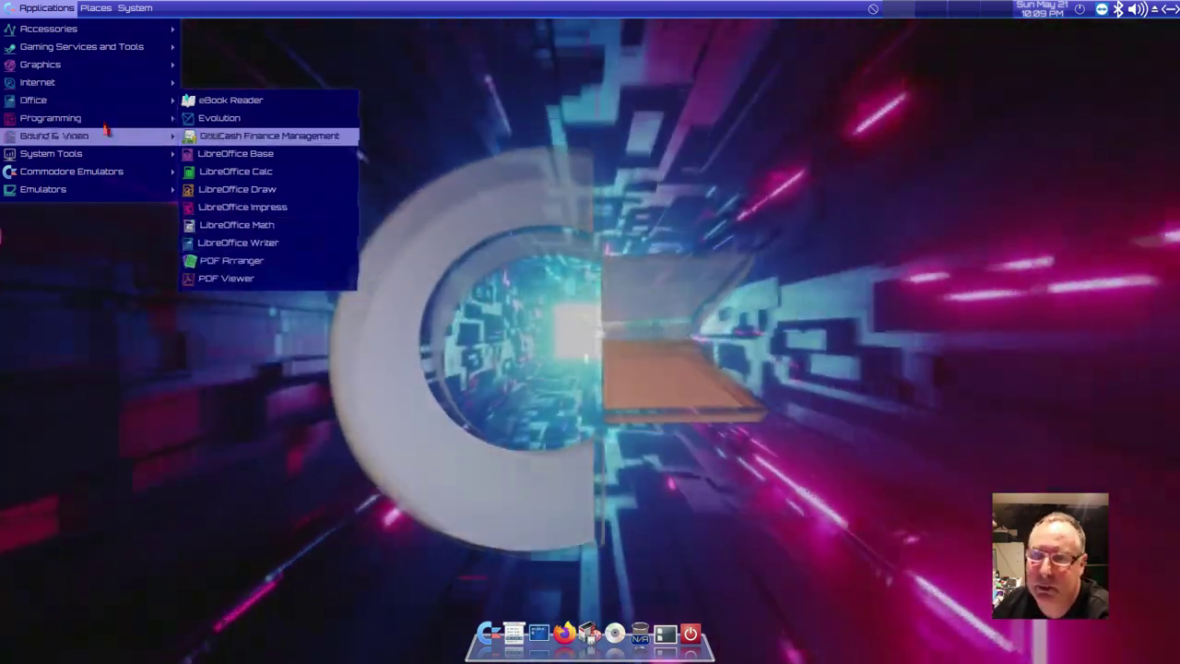
pyautogui.moveTo(81, 123)
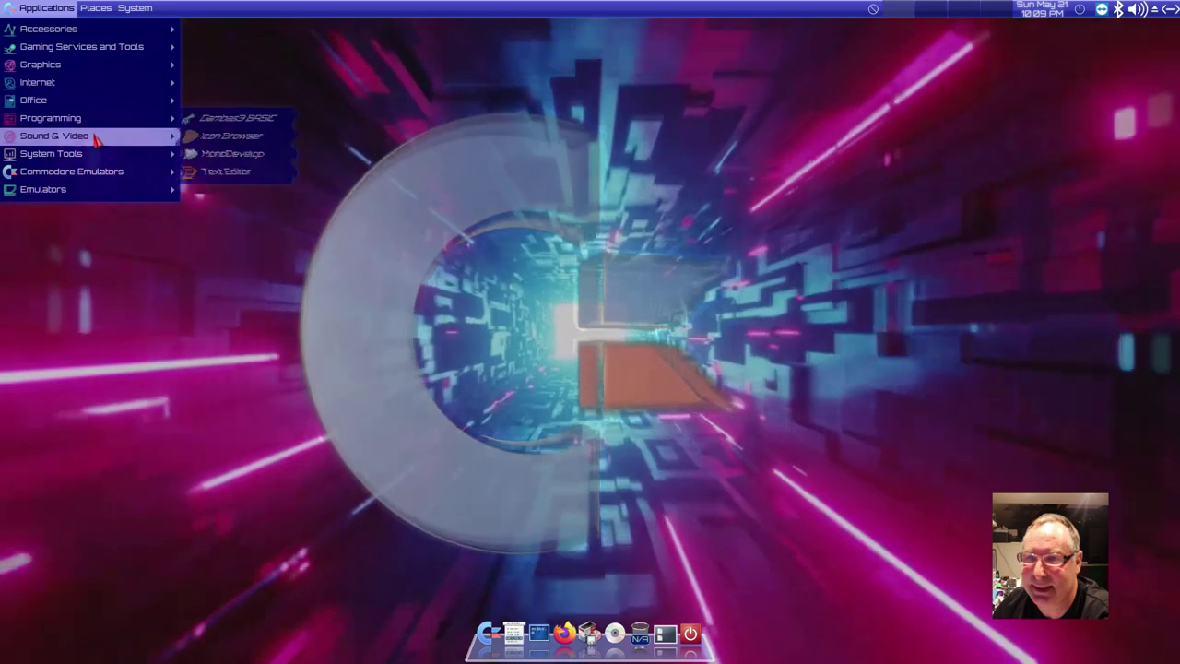
pyautogui.moveTo(104, 144)
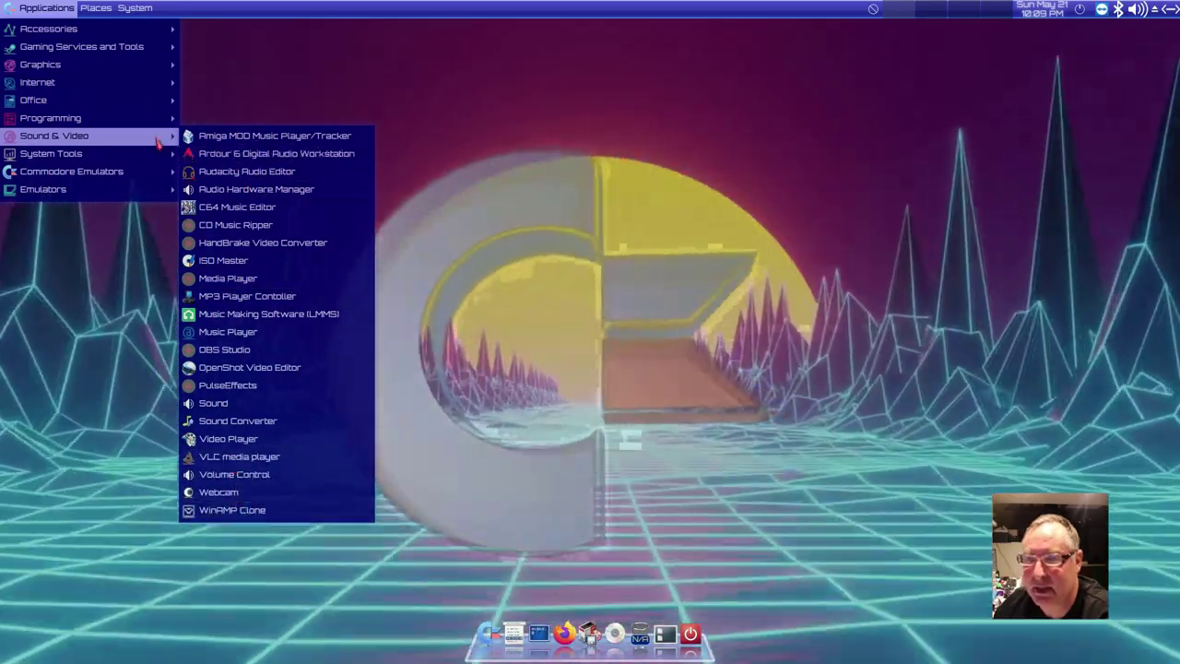
pyautogui.moveTo(12, 154)
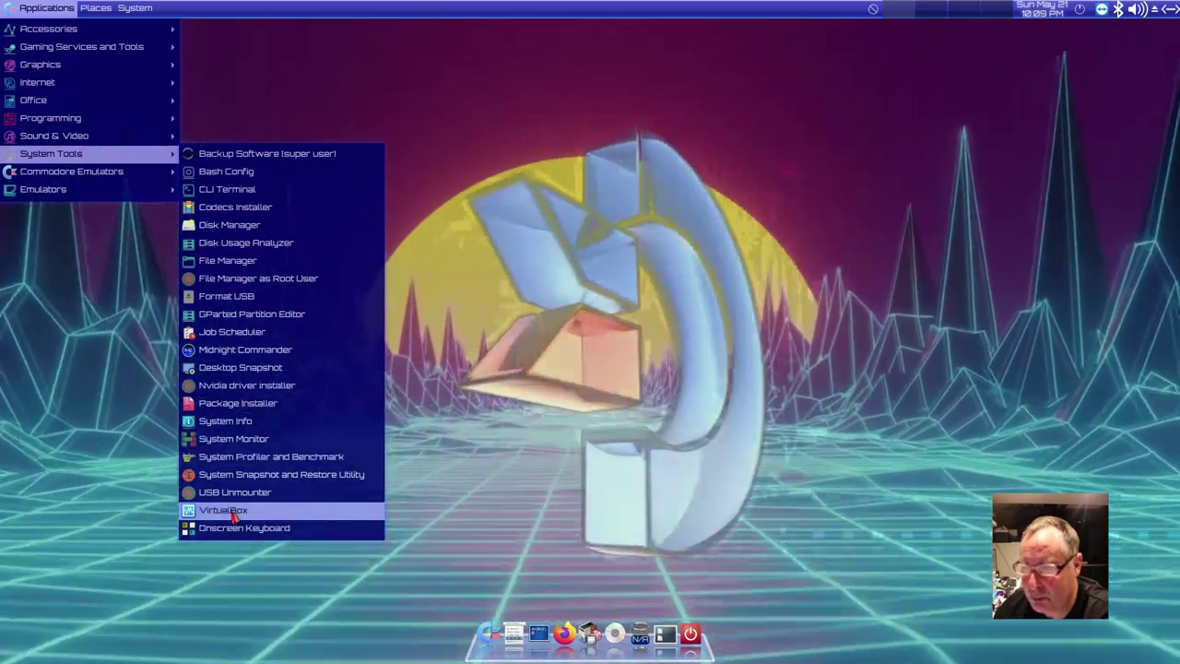
# Open VirtualBox Manager and boot the Windows 11 virtual machine.
pyautogui.click(237, 514)
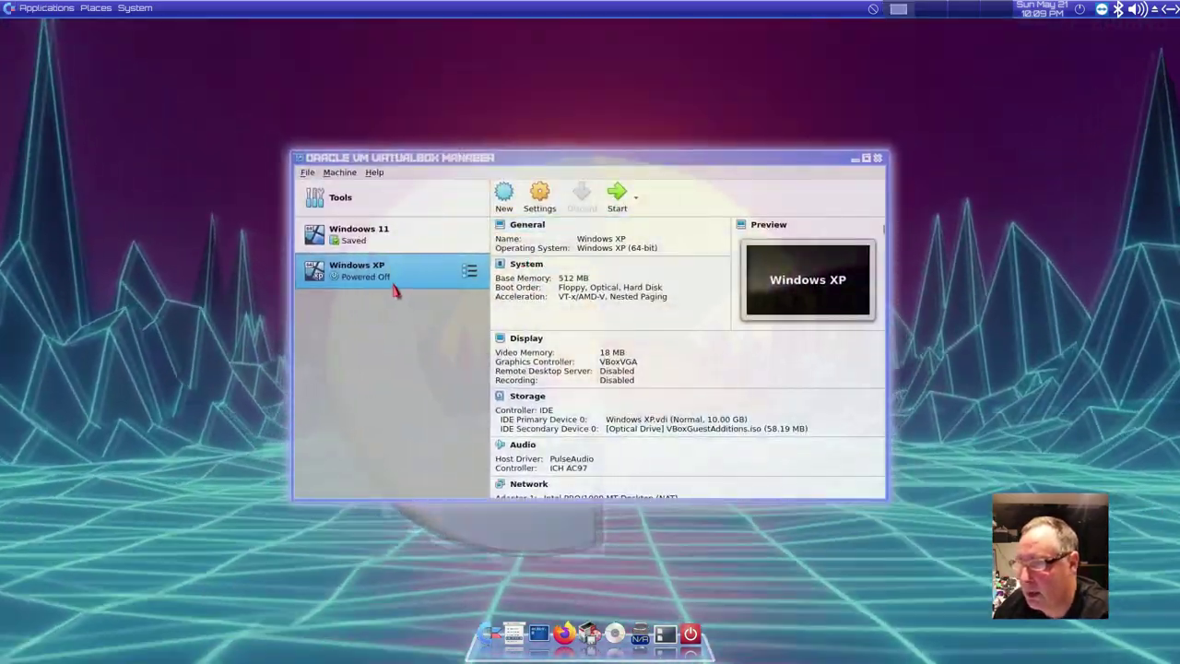
pyautogui.click(350, 241)
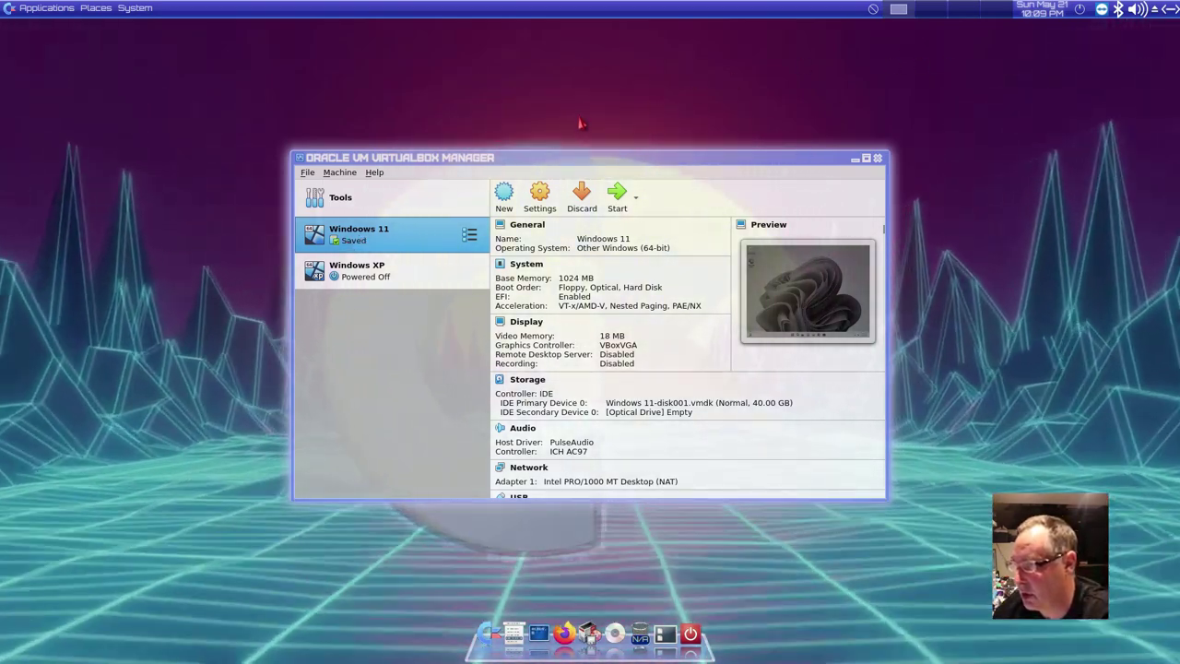
pyautogui.click(618, 198)
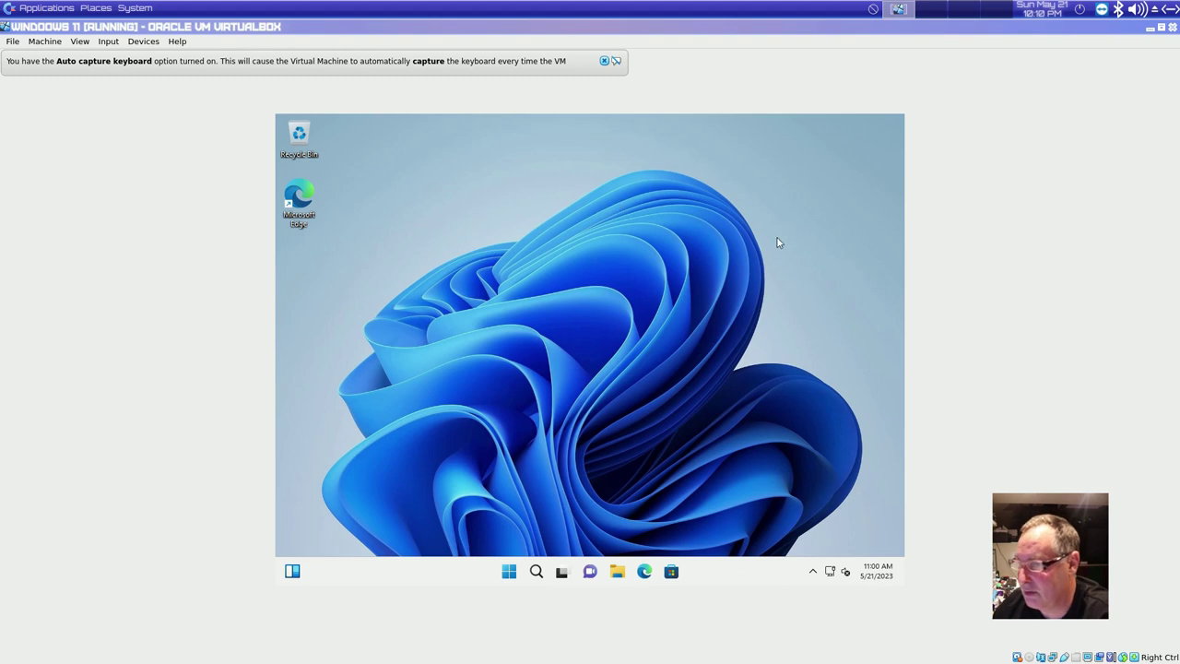
# View the Windows 11 Widgets and Start menu, then close the VM saving its machine state.
pyautogui.click(302, 574)
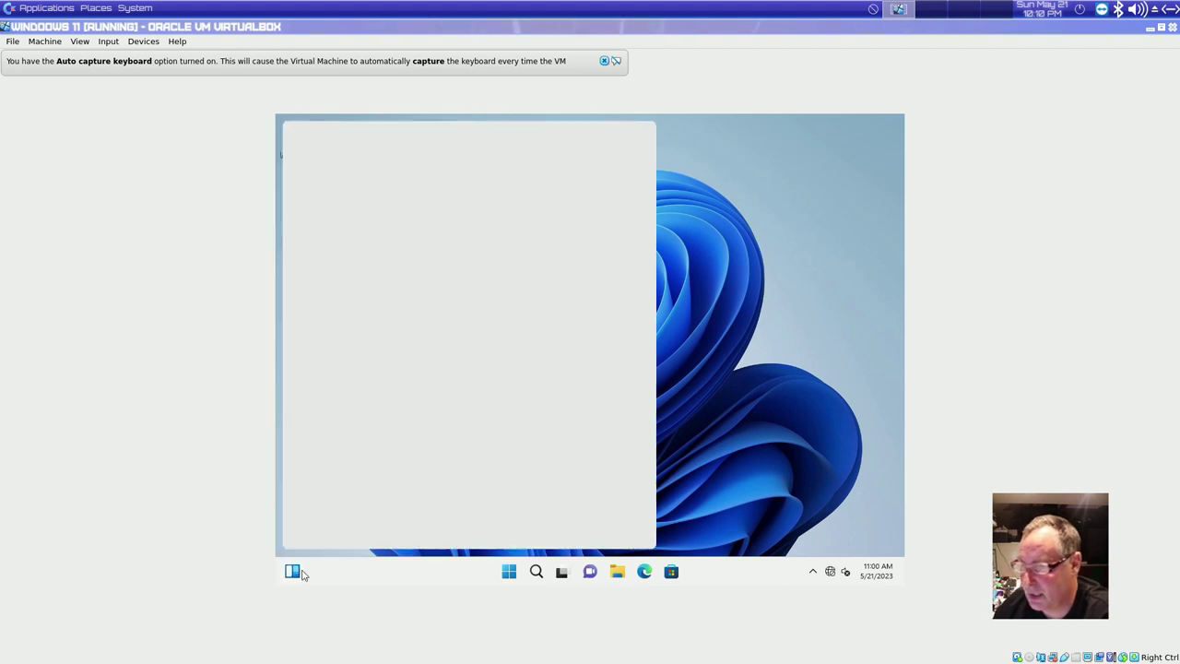
pyautogui.click(858, 367)
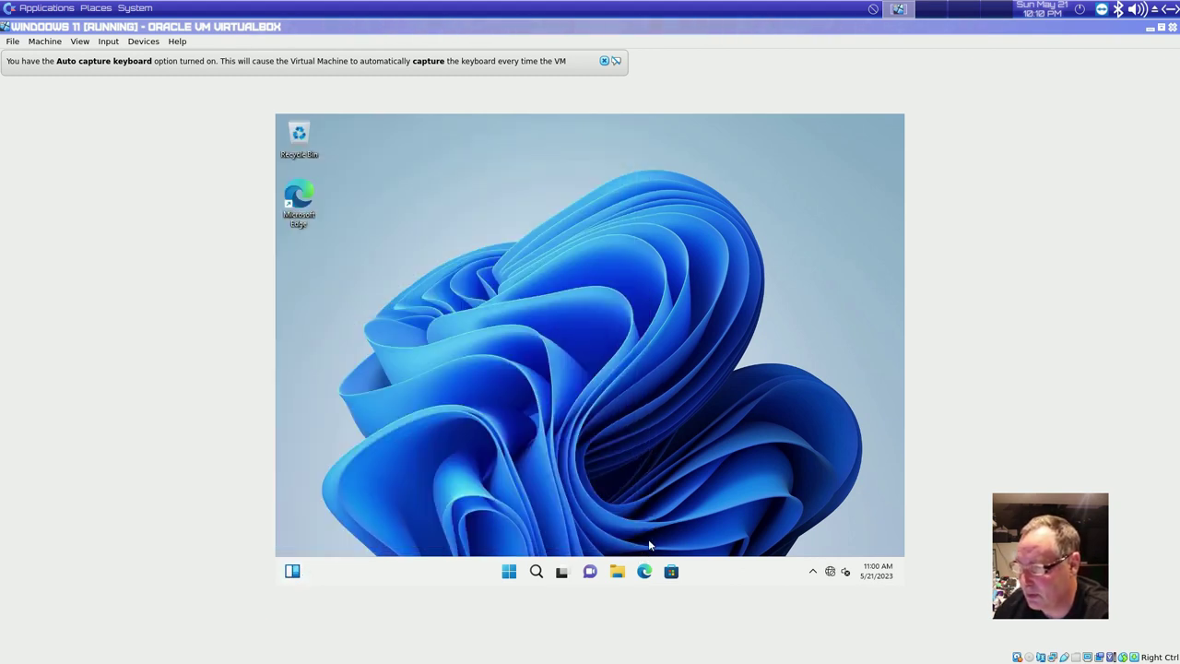
pyautogui.click(509, 572)
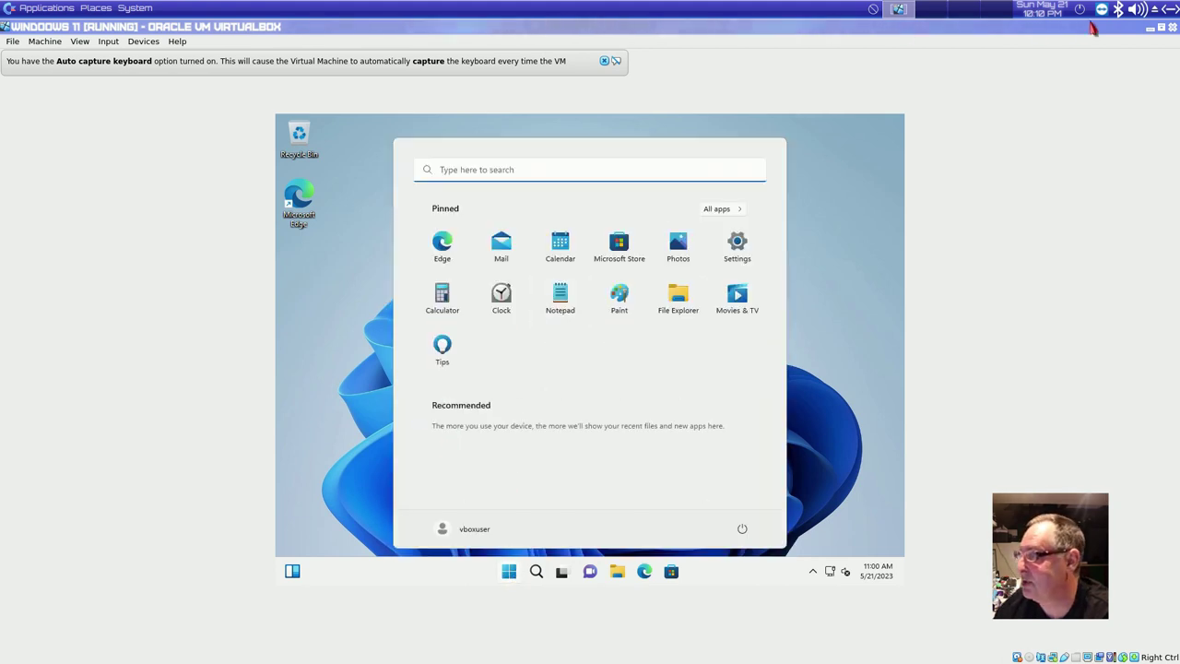
pyautogui.click(1172, 29)
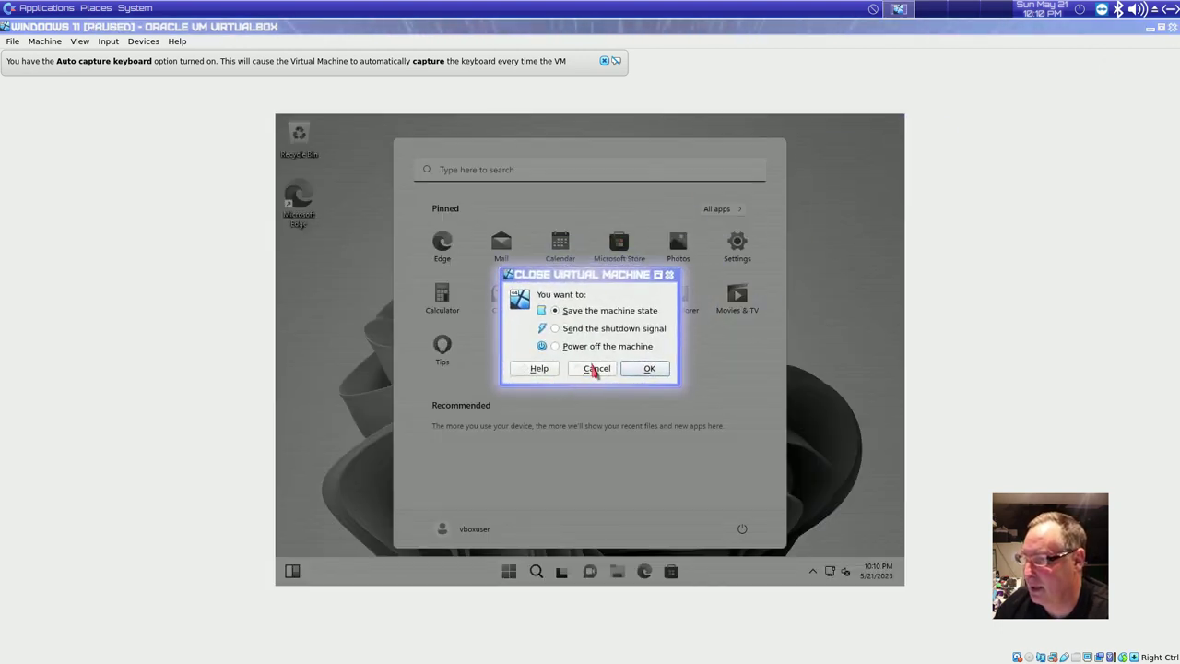
pyautogui.click(649, 368)
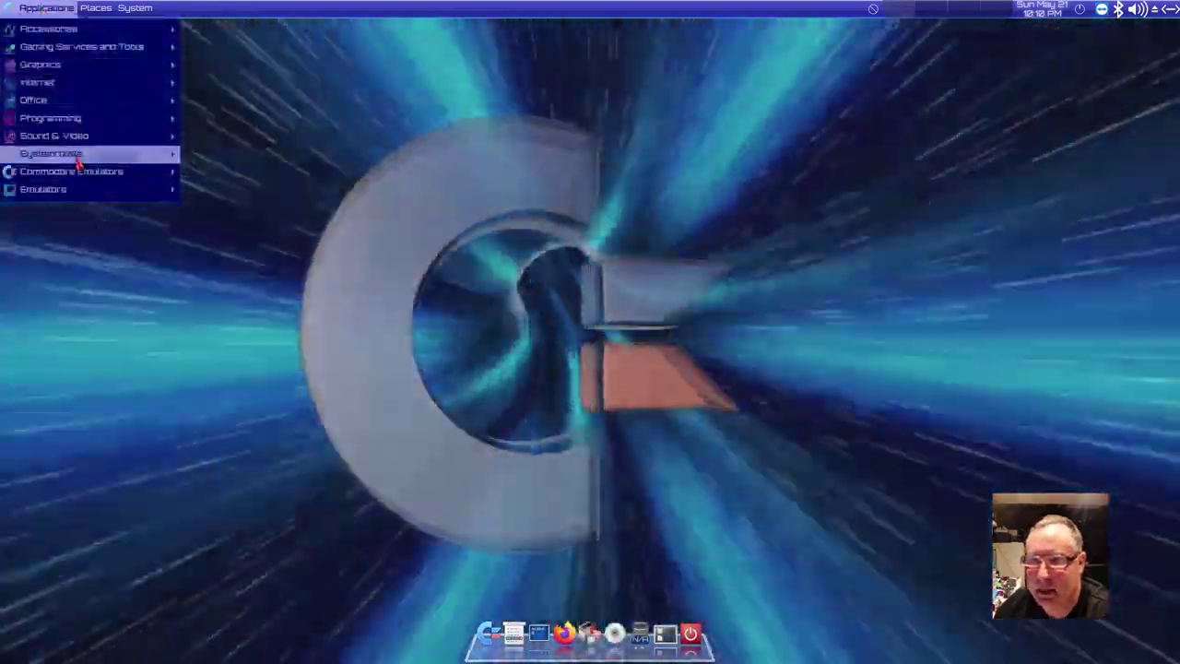
# Show the Commodore Emulators list with its two Amiga Emulator (FS-UAE) entries.
pyautogui.moveTo(79, 154)
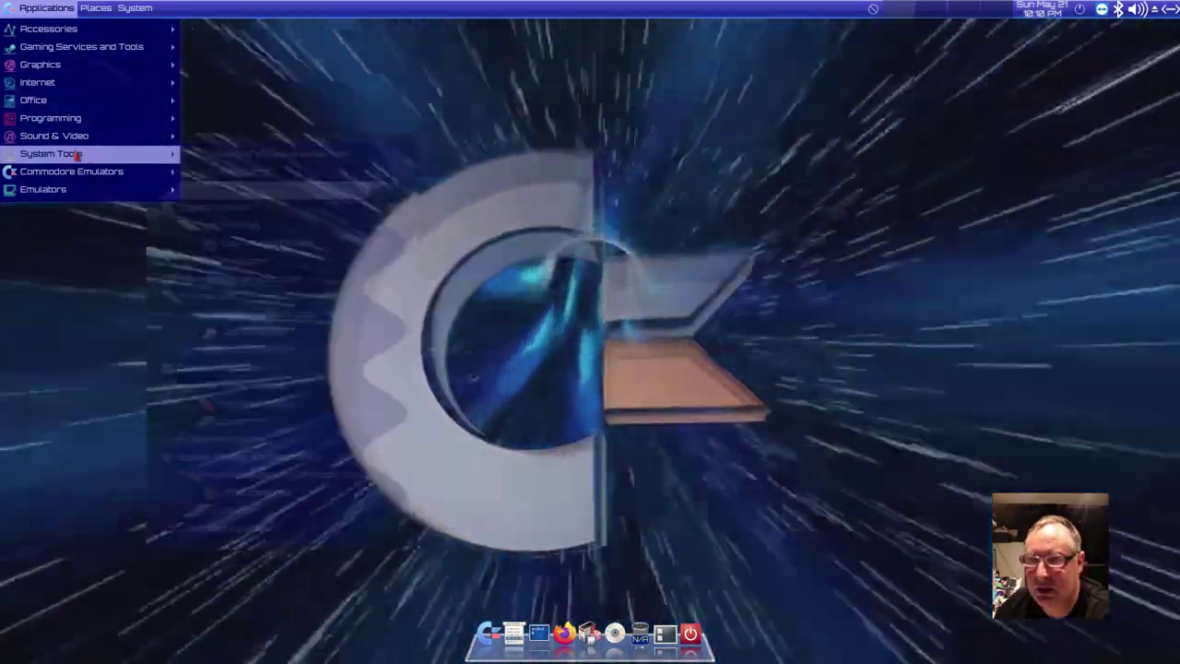
pyautogui.moveTo(79, 174)
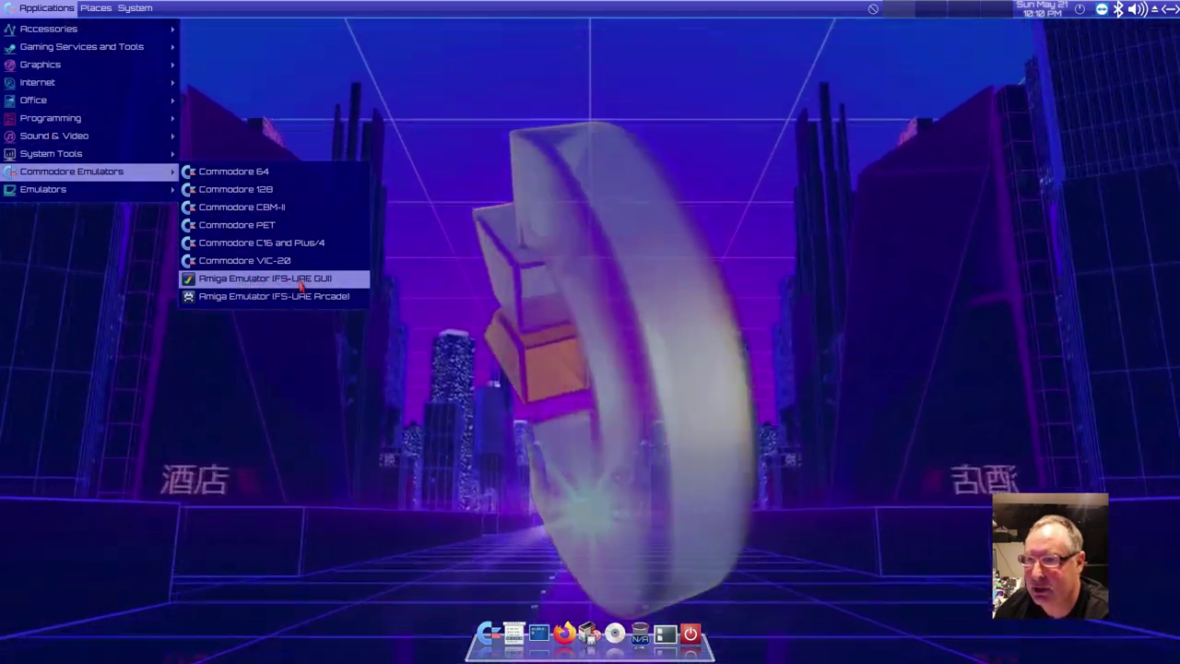
# Launch FS-UAE and start the AROS Kickstart Config, booting an Amiga 4000 into AmigaOS 4.1.
pyautogui.click(305, 283)
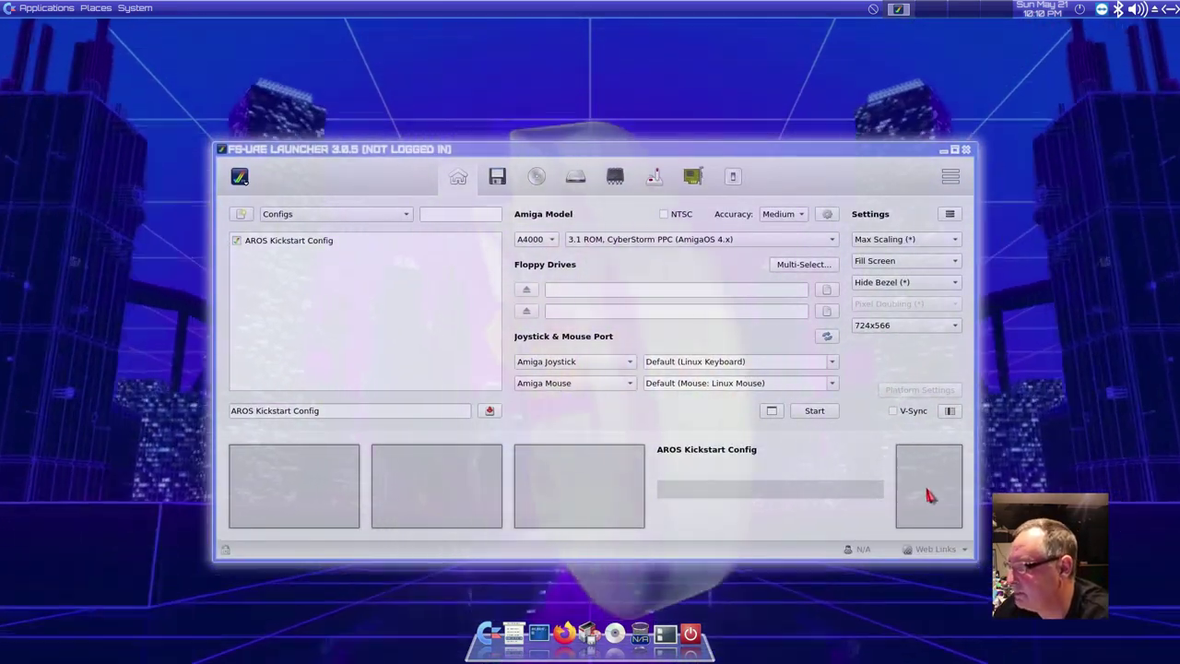
pyautogui.click(815, 414)
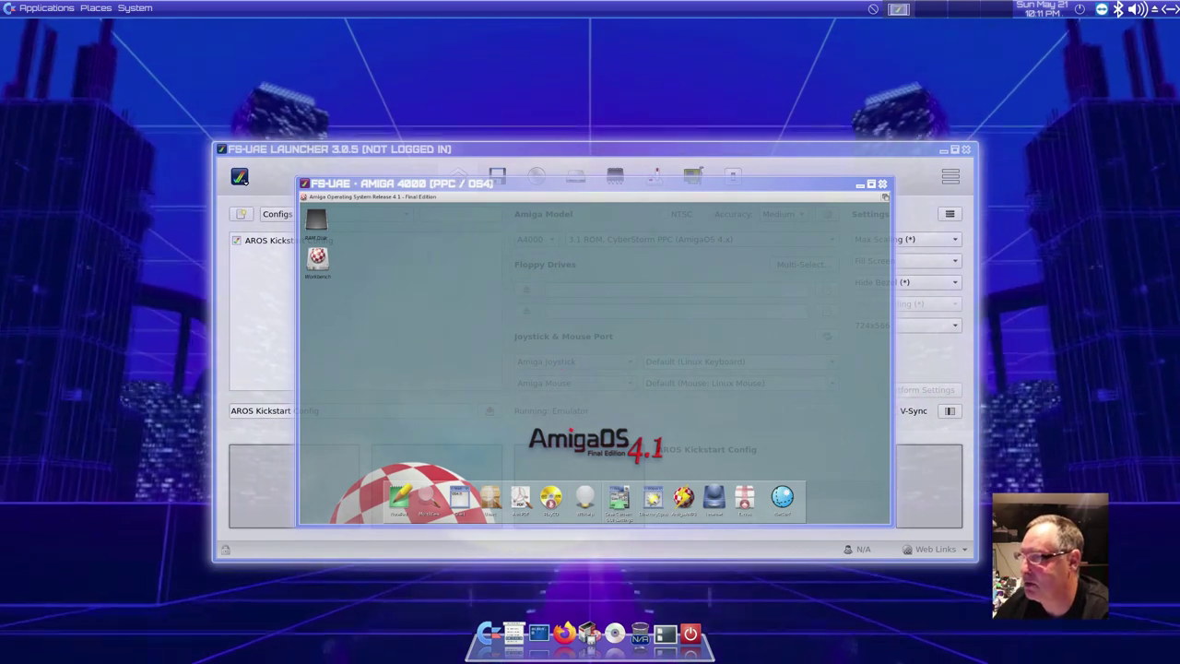
# Maximize the emulator and open Workbench > Emulation > CinemawareGames, selecting DefenderOfTheCrown.
pyautogui.click(871, 183)
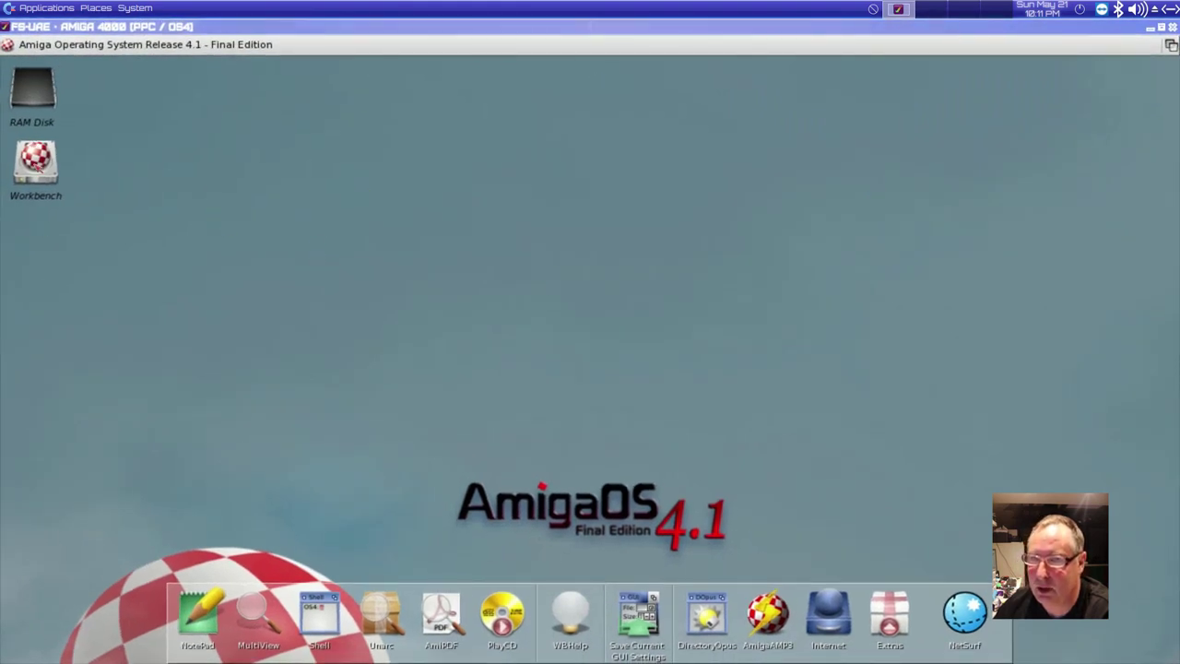
pyautogui.doubleClick(37, 164)
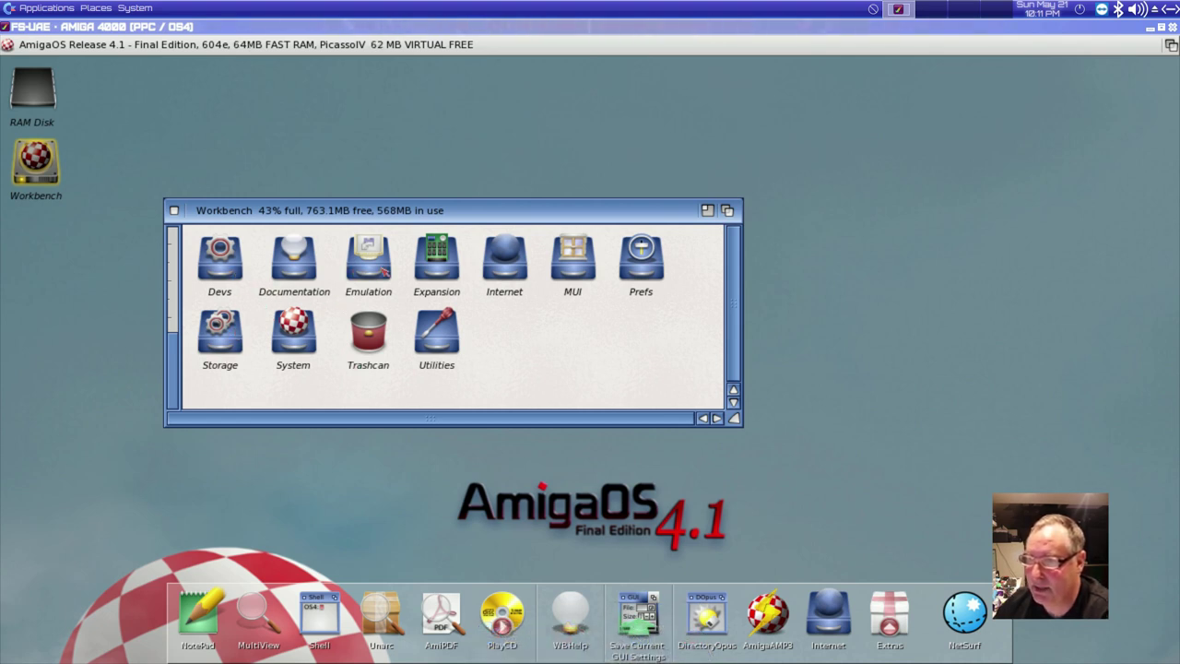
pyautogui.doubleClick(384, 271)
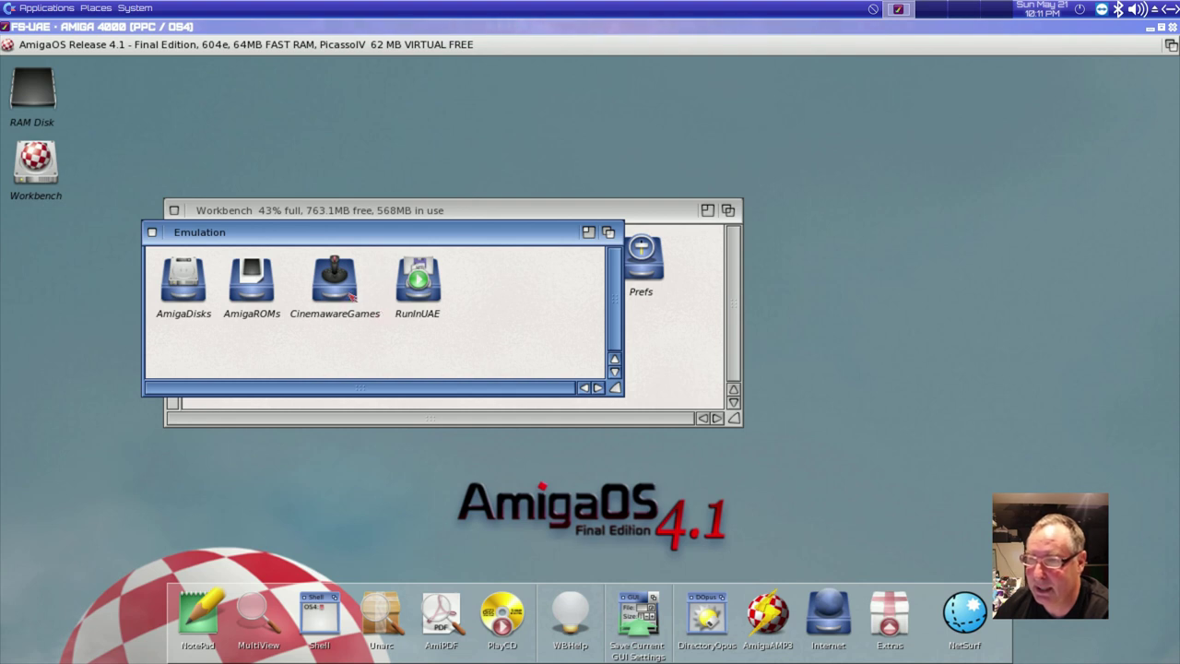
pyautogui.doubleClick(347, 295)
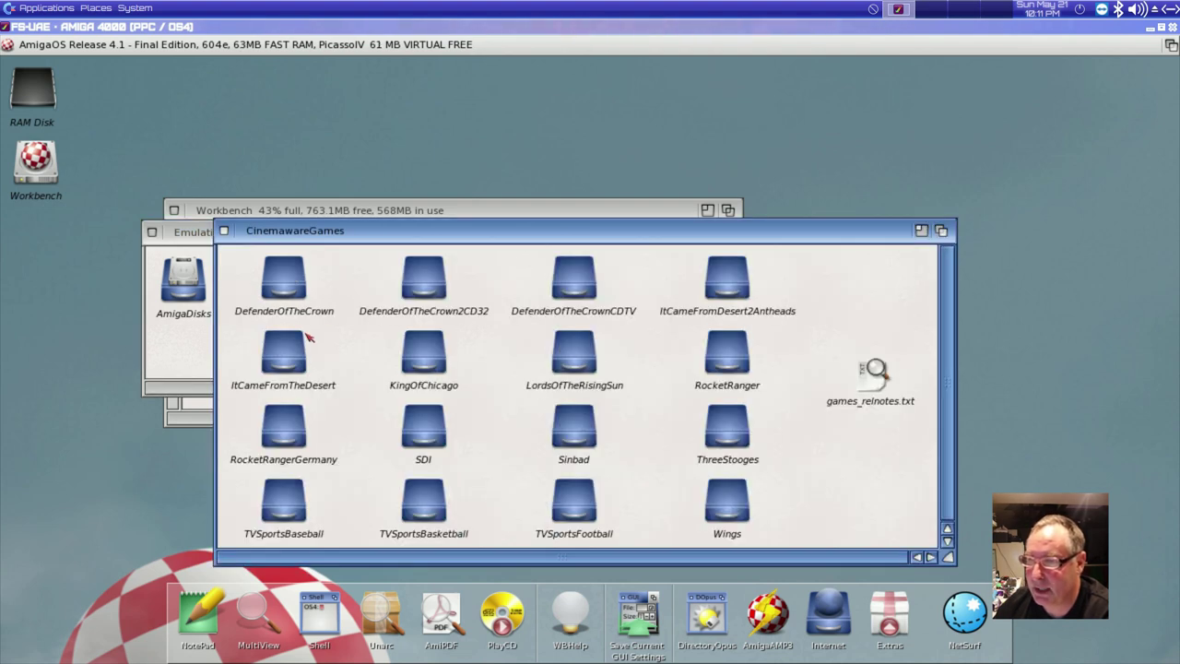
pyautogui.click(295, 293)
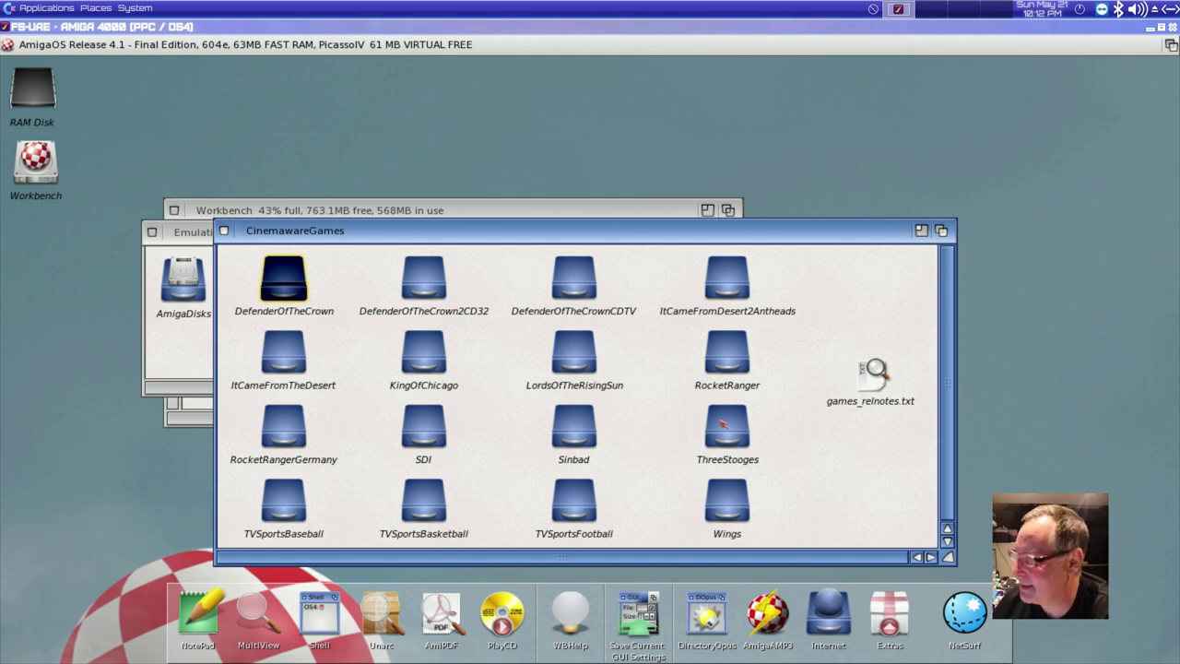
# Close the CinemawareGames, Emulation and Workbench drawer windows.
pyautogui.click(223, 231)
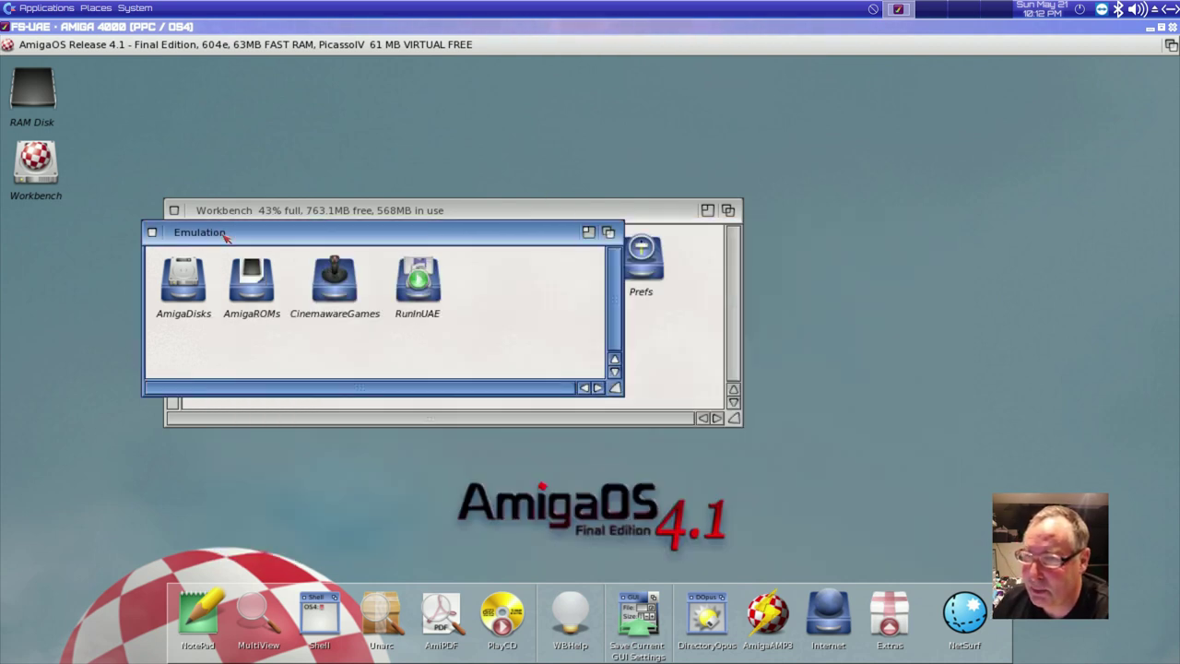
pyautogui.click(152, 233)
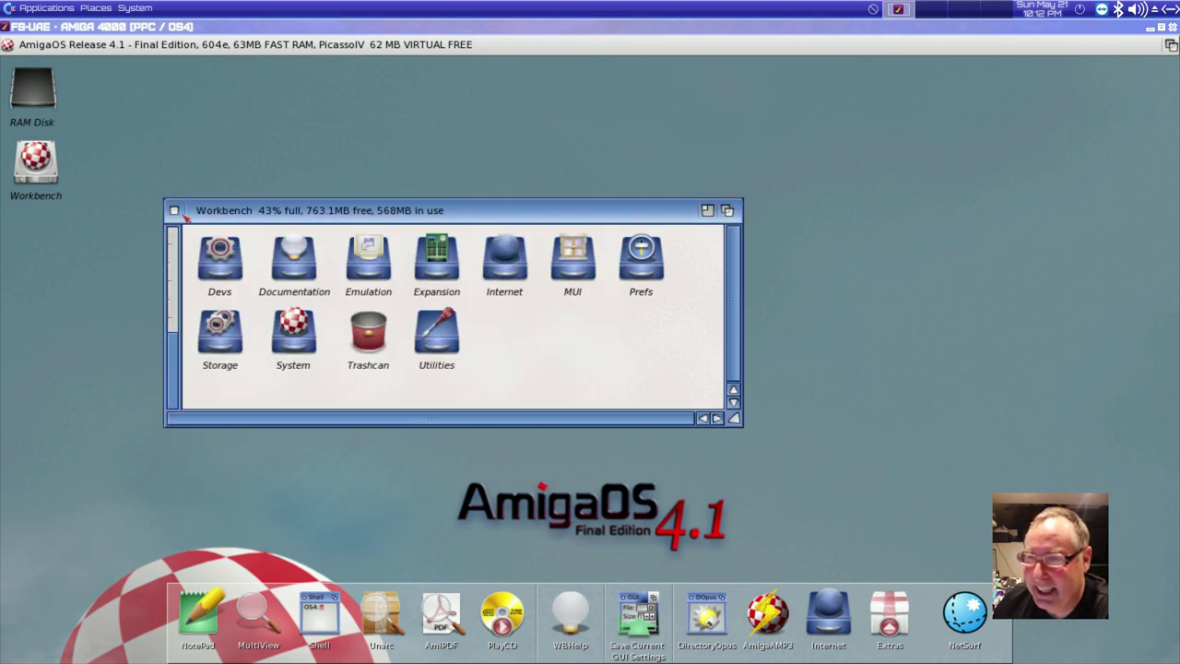
pyautogui.click(176, 211)
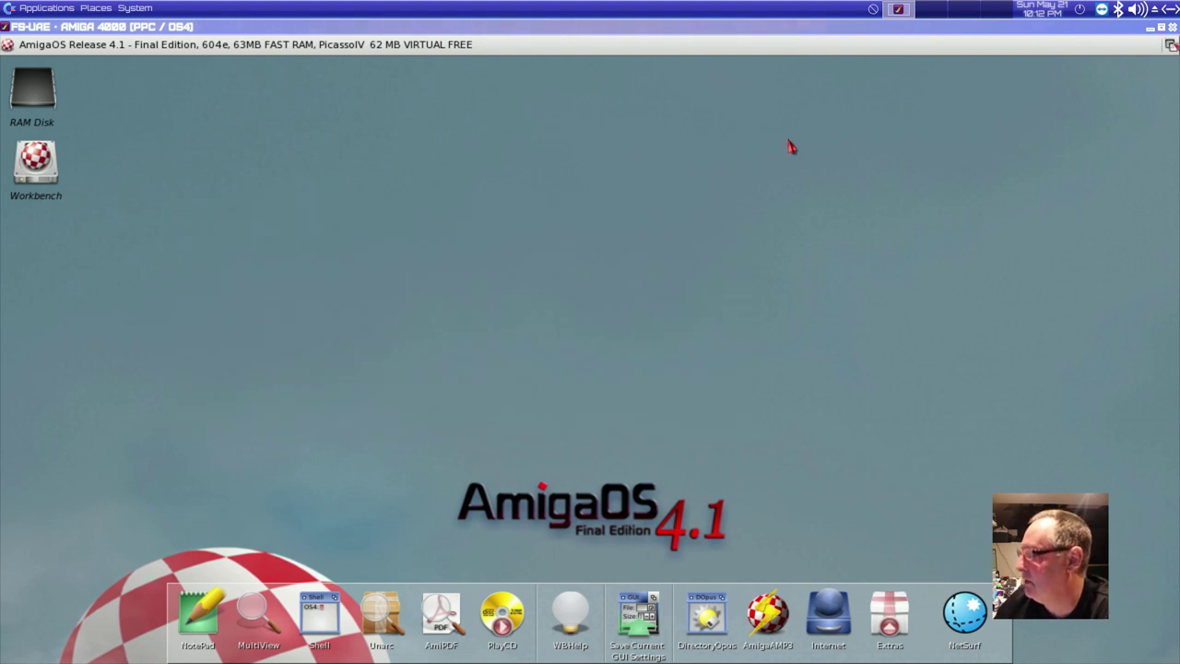
# Quit the FS-UAE emulator and turn on the spinning-logo animated wallpaper from System > Commodore OS.
pyautogui.doubleClick(710, 26)
pyautogui.hotkey('alt', 'F10')
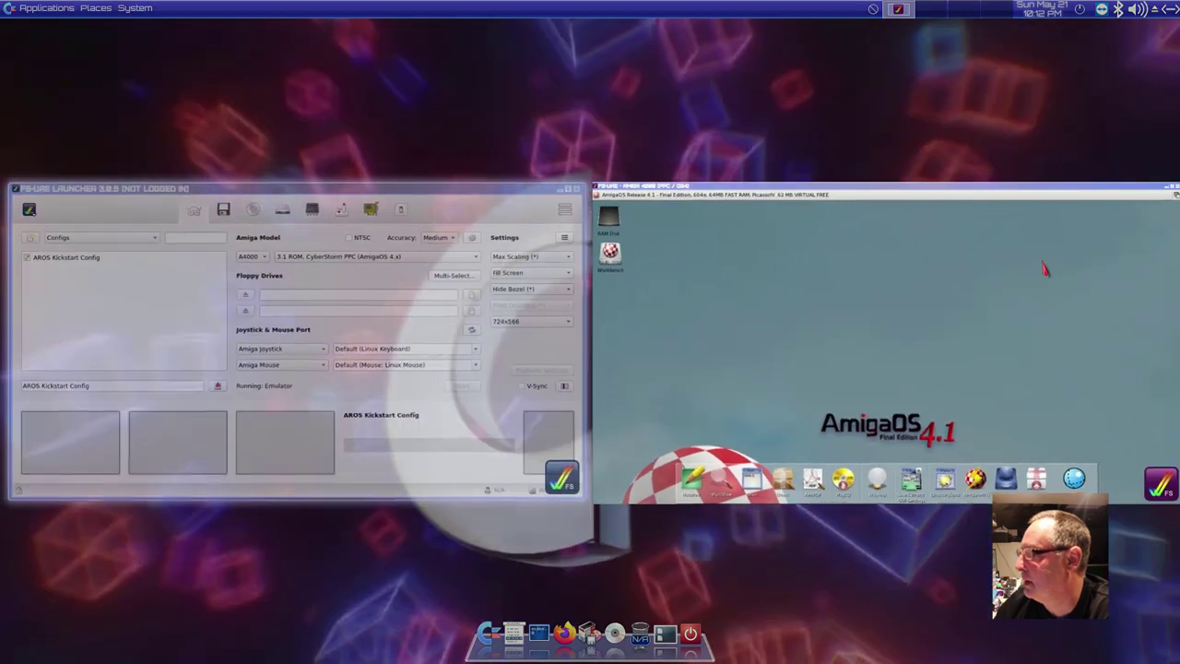
pyautogui.click(1172, 28)
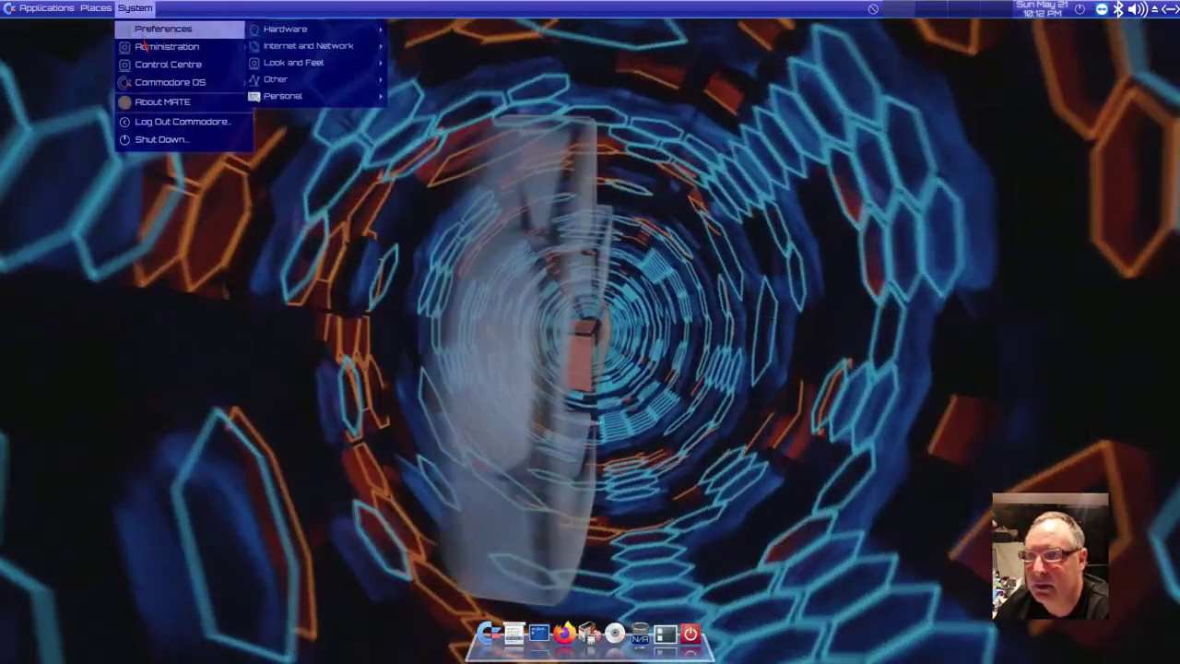
pyautogui.moveTo(237, 81)
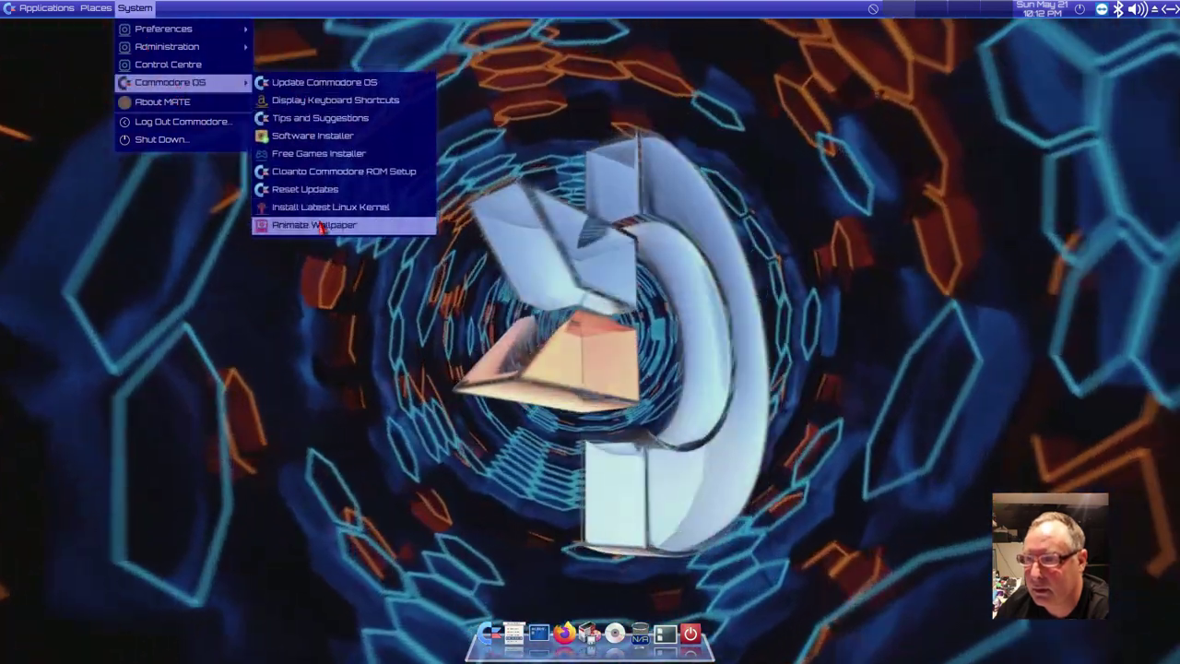
pyautogui.click(318, 225)
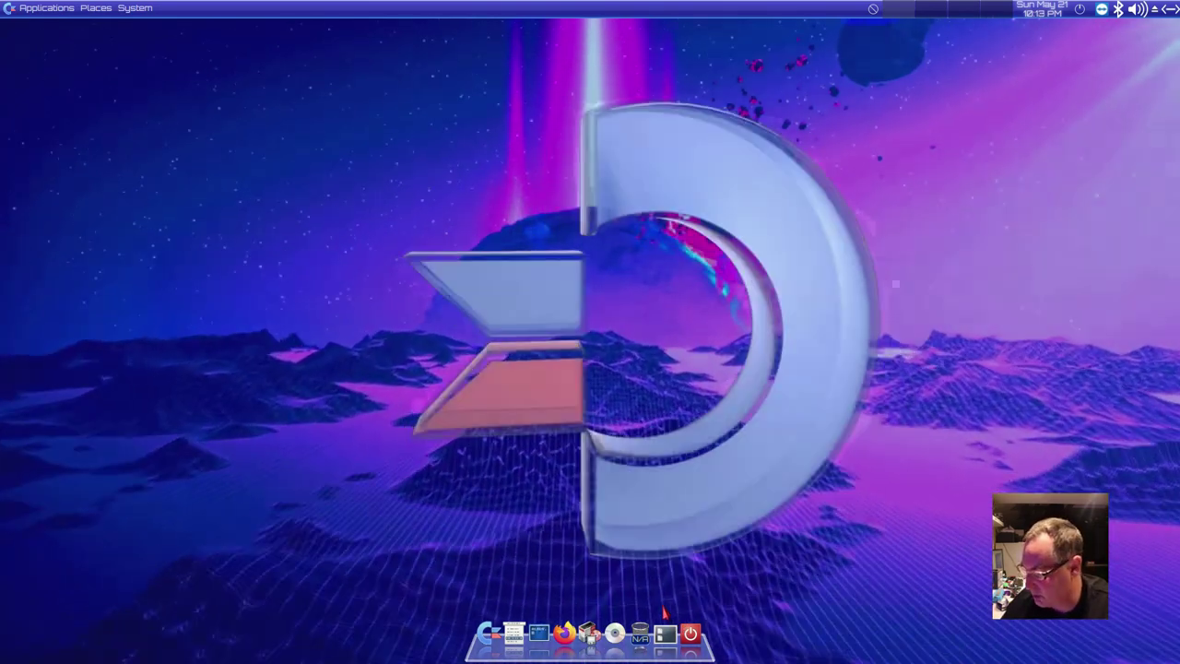
pyautogui.hotkey('ctrl', 'alt', 'Down')
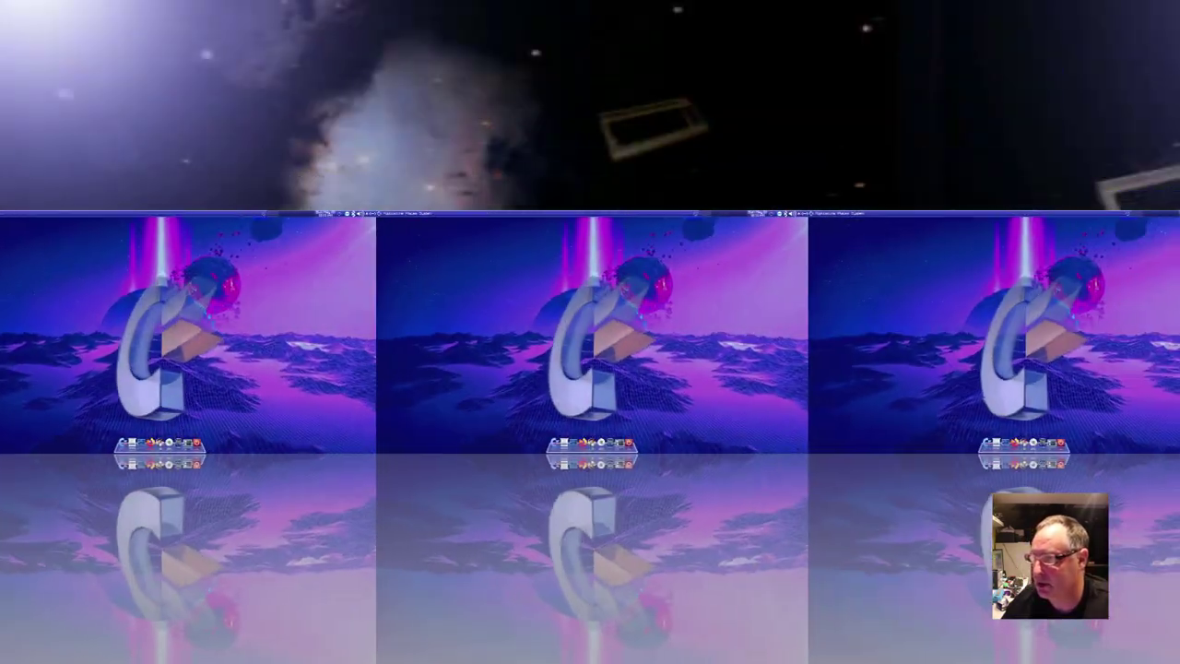